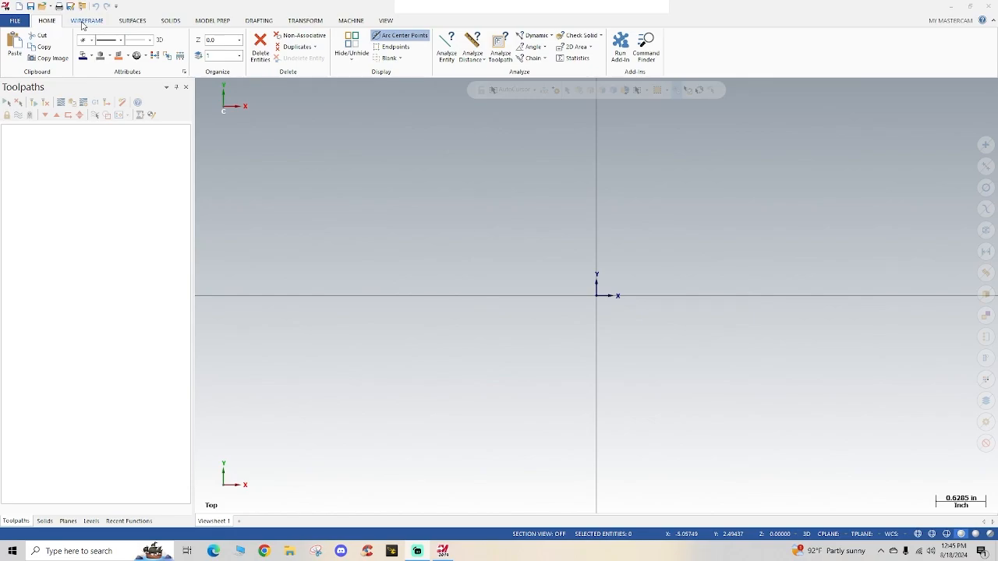
- Set up level 1 named wireframe and level 2 named solid, with level 1 as the active level
left_click(86, 21)
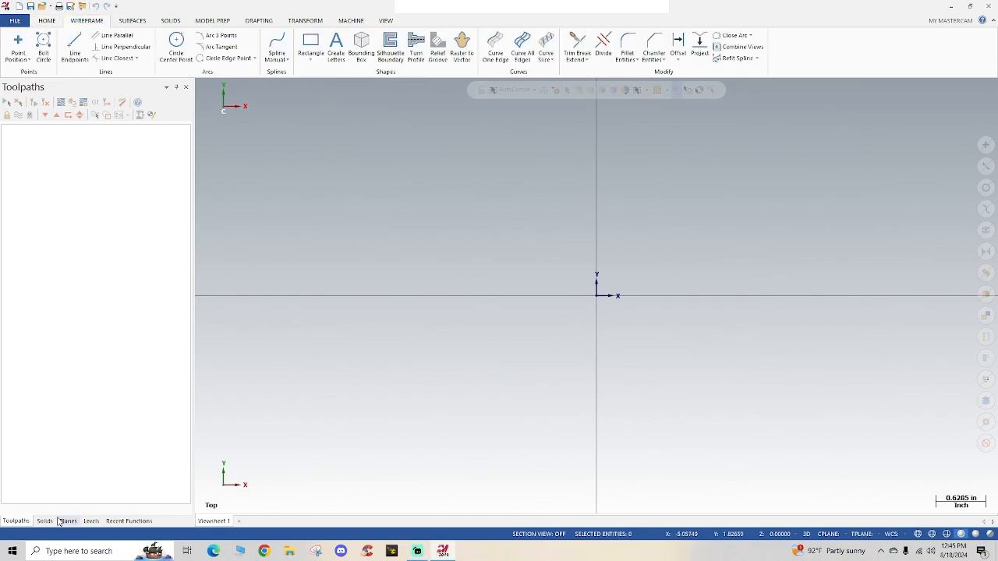
left_click(95, 522)
left_click(87, 425)
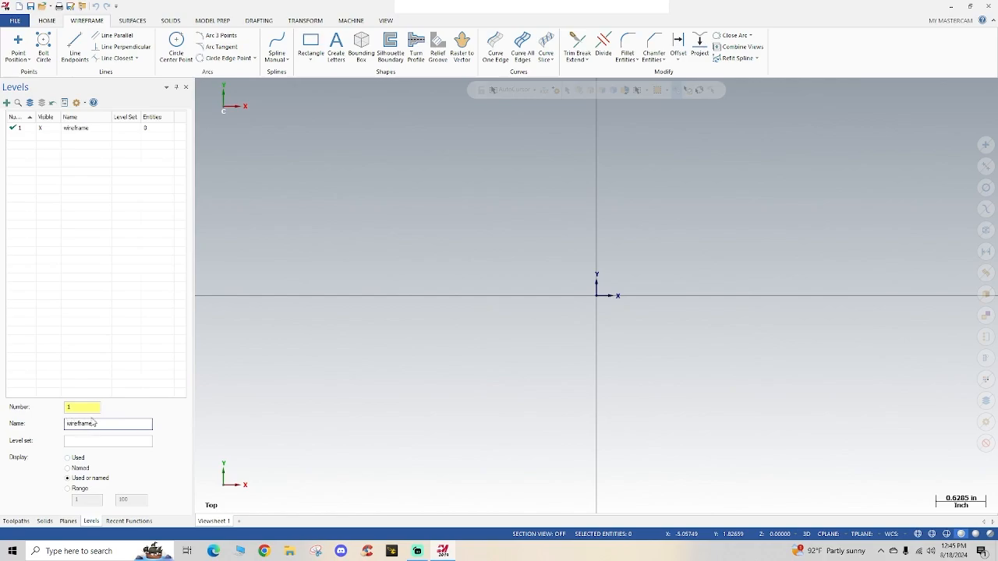
key("shift+Tab")
key("Return")
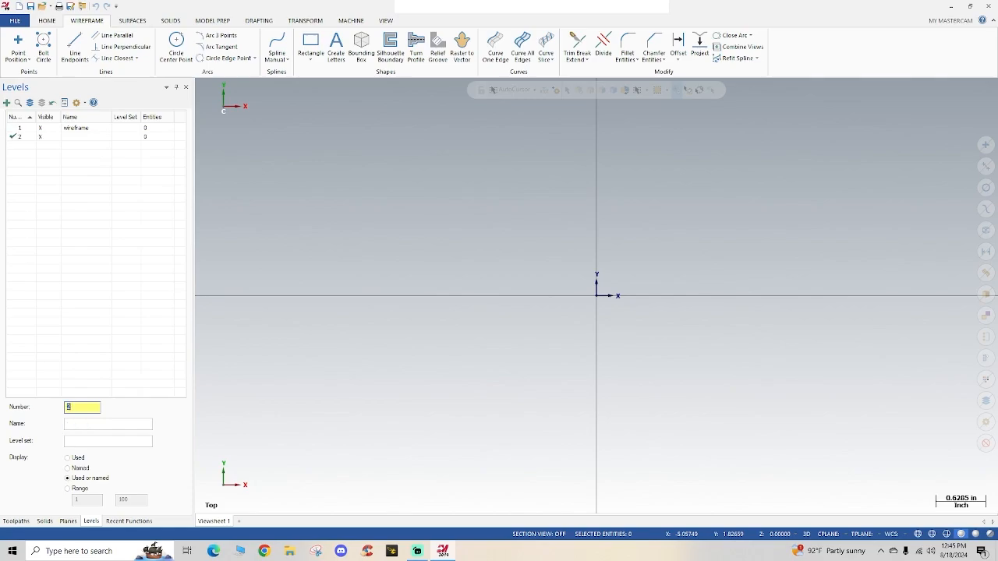
key("Tab")
left_click(35, 129)
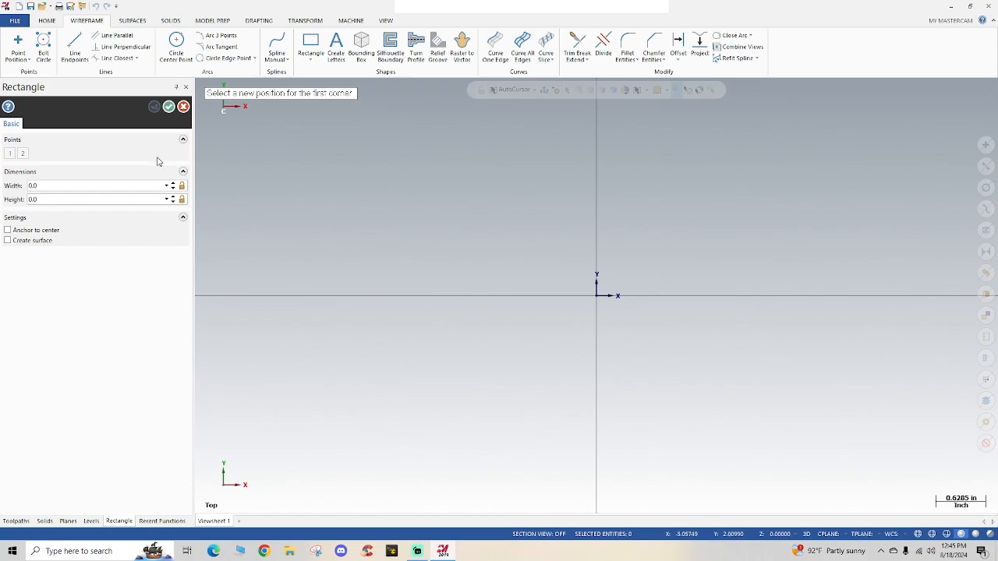
- Create a rectangle 3.25 wide and 2.25 high, anchored at its center on the origin, without a surface
left_click(28, 231)
left_click(22, 240)
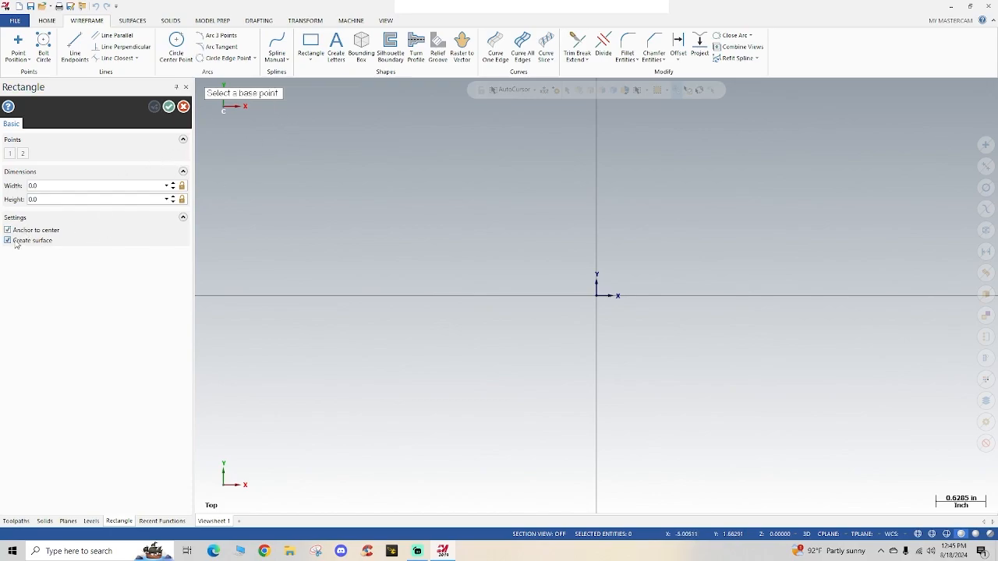
left_click(17, 241)
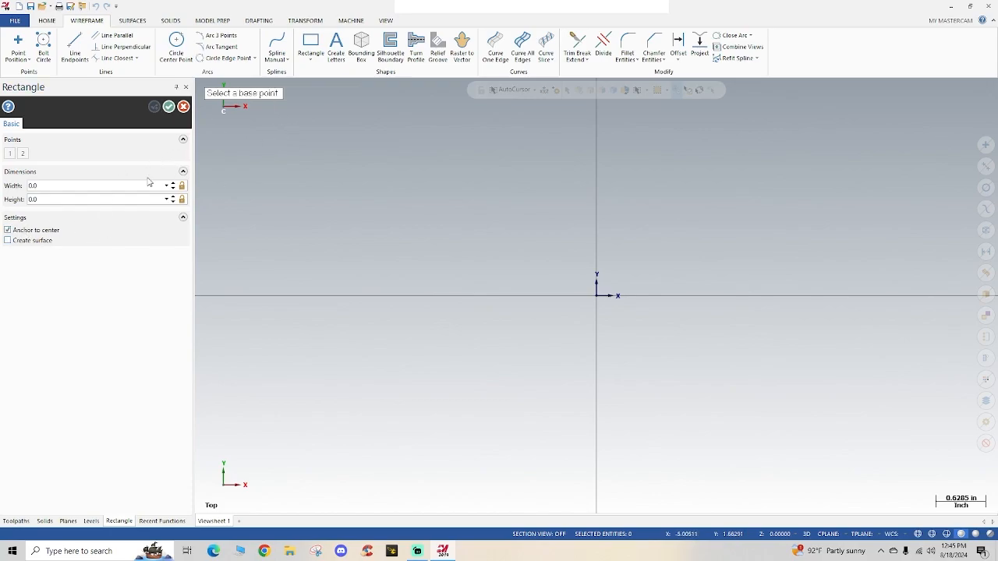
left_click(598, 297)
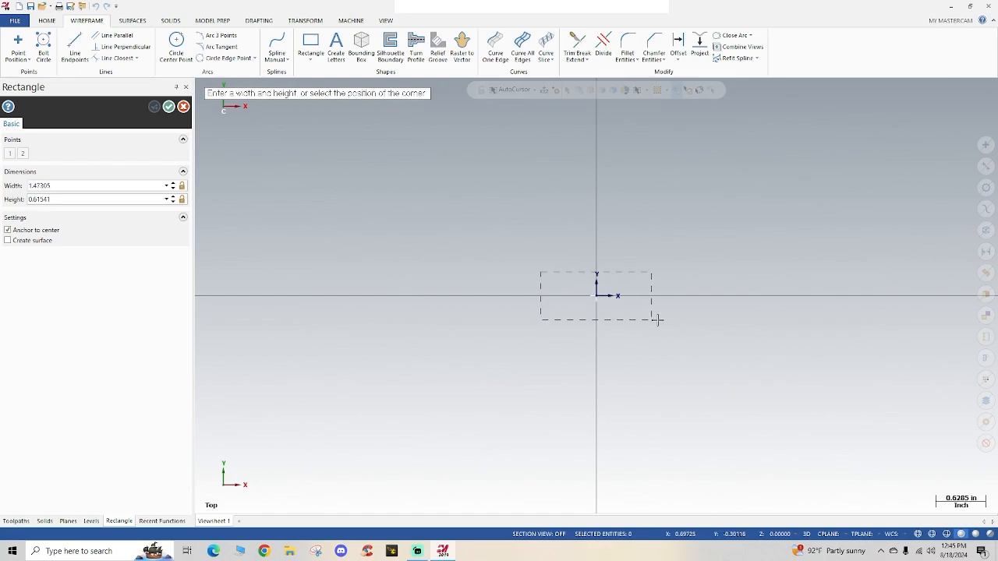
left_click(754, 375)
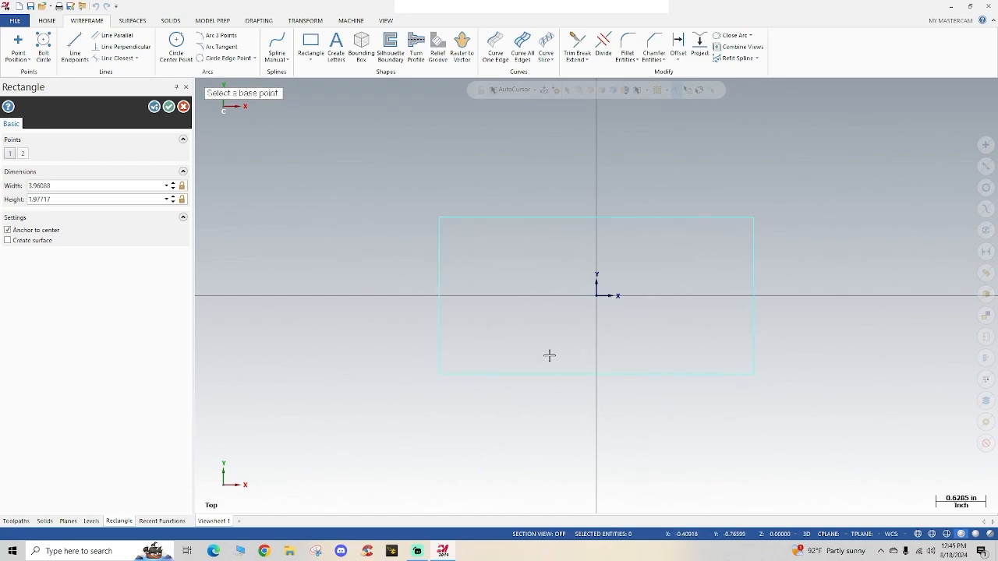
double_click(71, 199)
type("2.25")
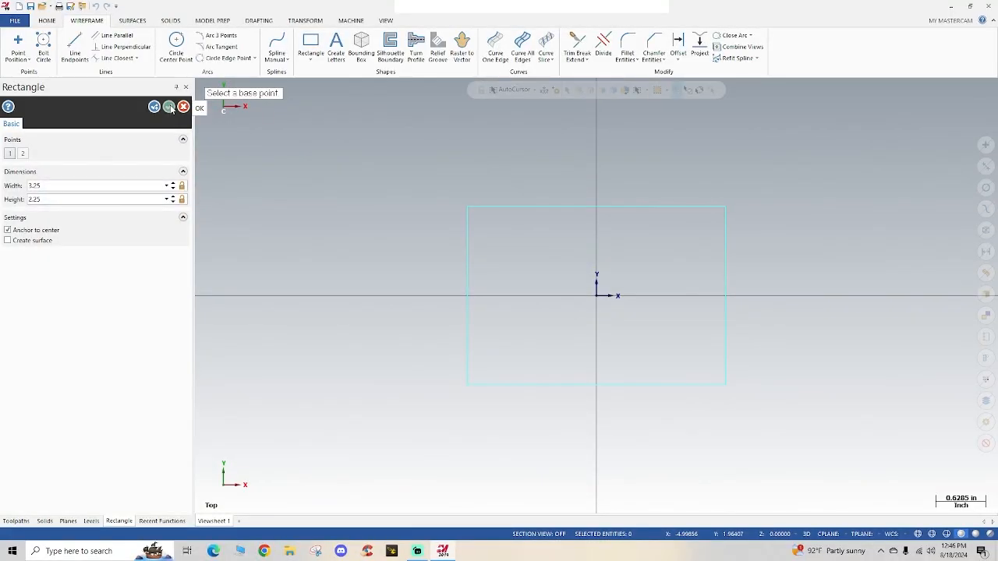
left_click(170, 107)
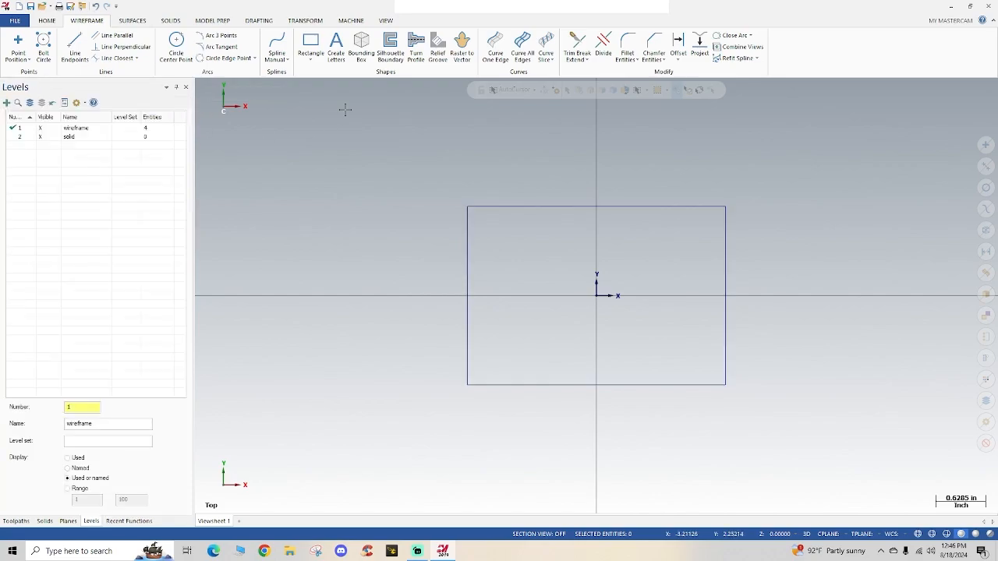
- Create a parallel line offset 0.125 inward from the rectangle's right edge
left_click(117, 35)
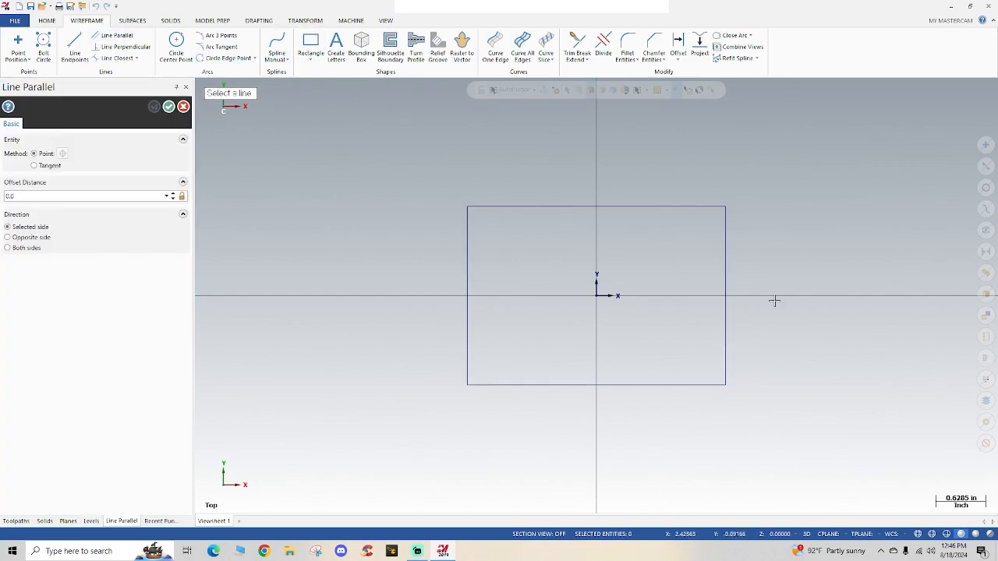
left_click(724, 287)
left_click(717, 287)
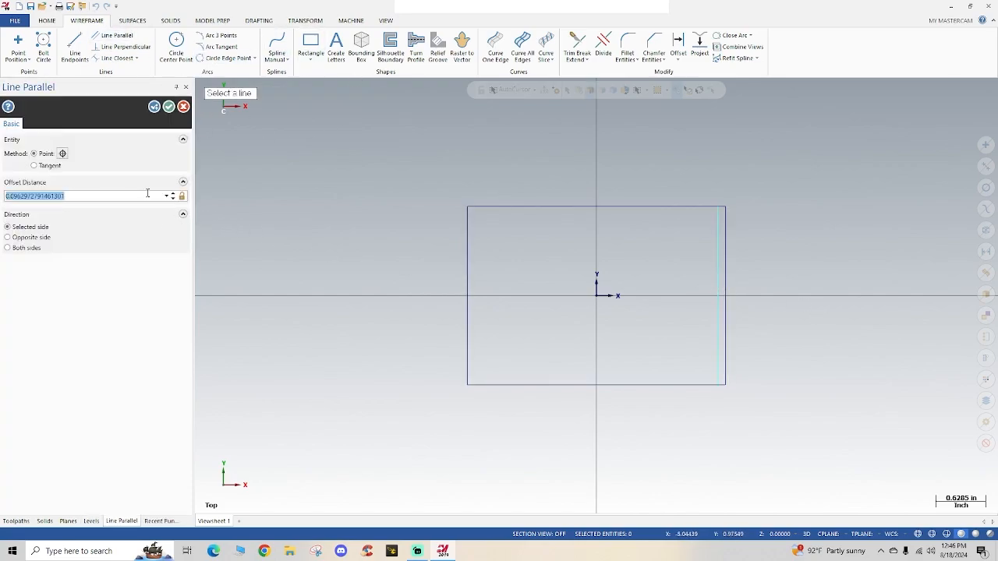
type(".125")
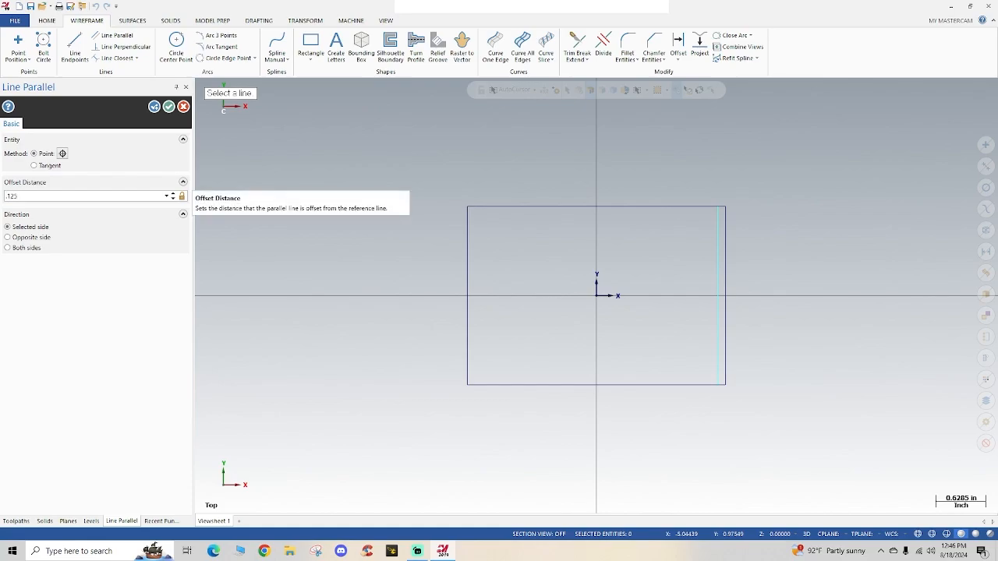
key("Return")
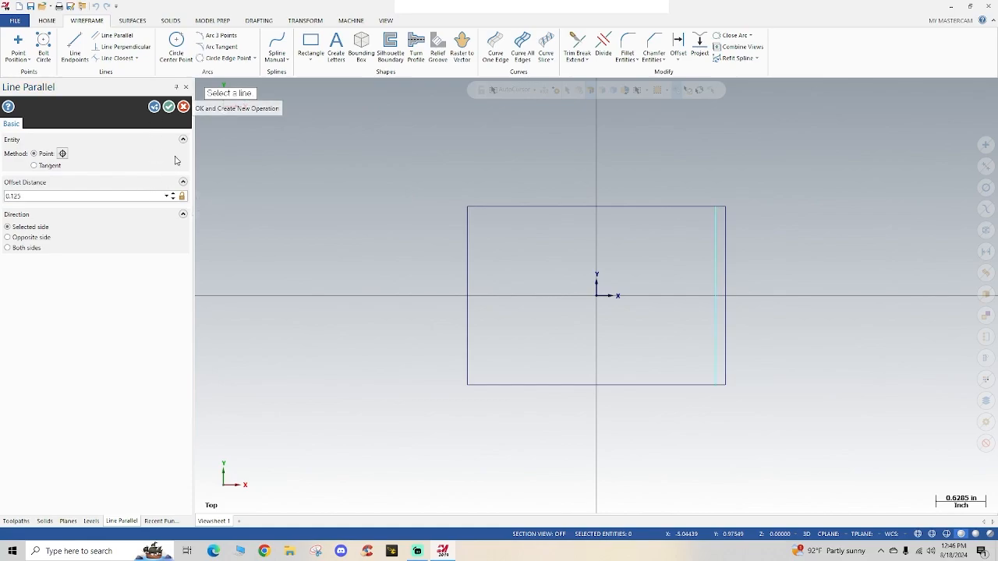
- Create parallel lines 0.125 inward from the rectangle's left, top and bottom edges
left_click(467, 304)
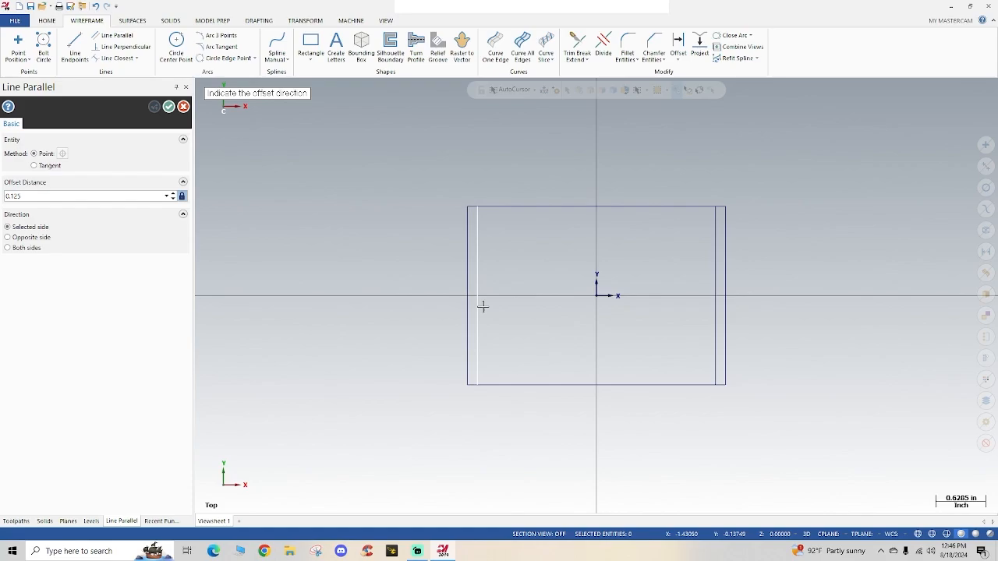
left_click(482, 307)
left_click(531, 207)
left_click(577, 328)
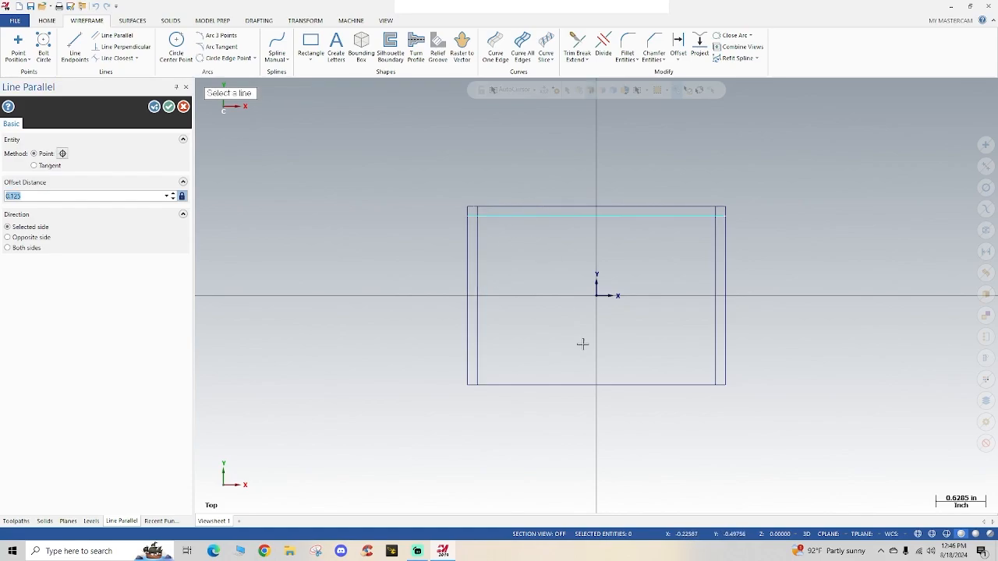
left_click(647, 384)
left_click(577, 343)
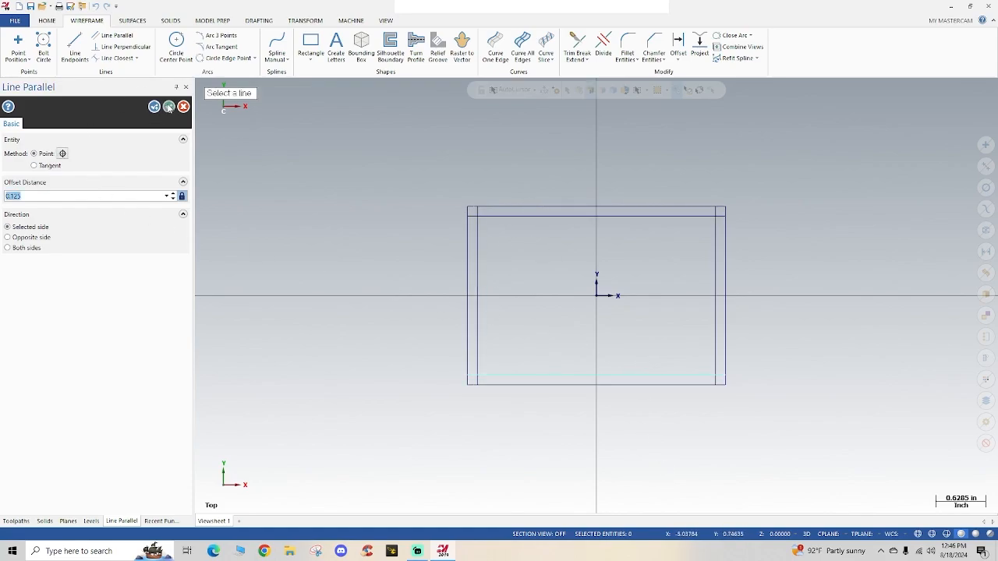
left_click(169, 107)
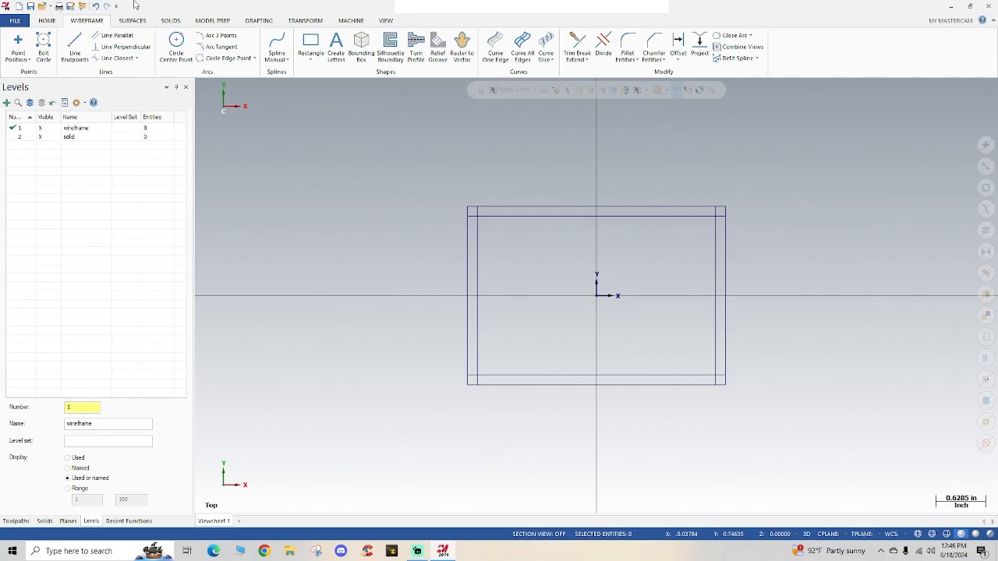
- Measure the distance between the midpoints of the upper and lower inner lines
left_click(48, 21)
left_click(472, 47)
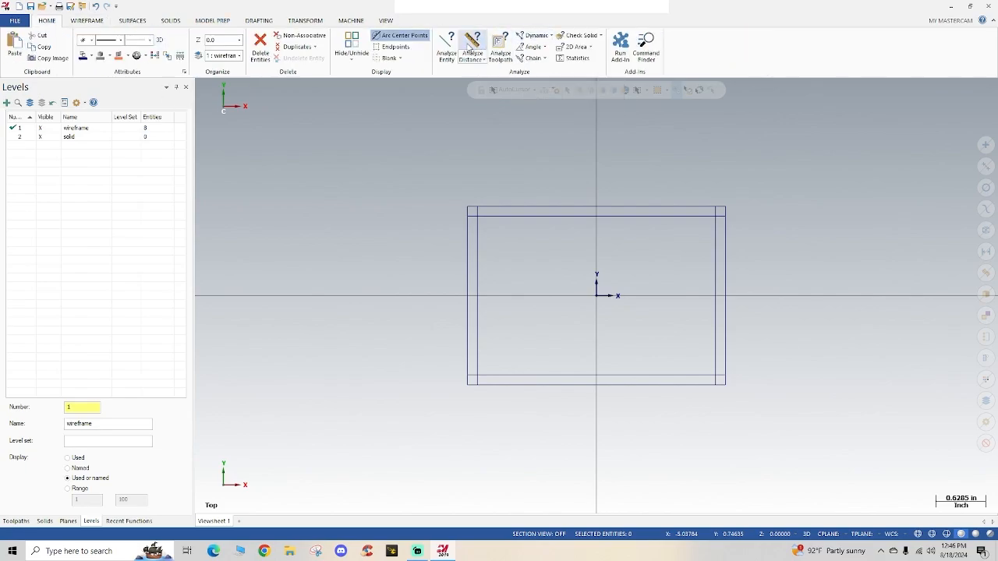
left_click(595, 216)
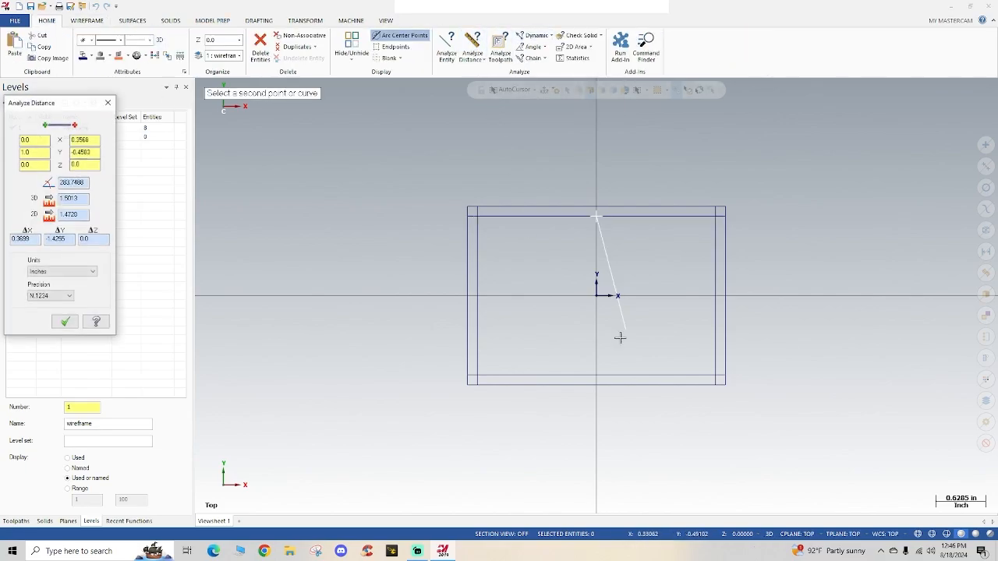
left_click(596, 376)
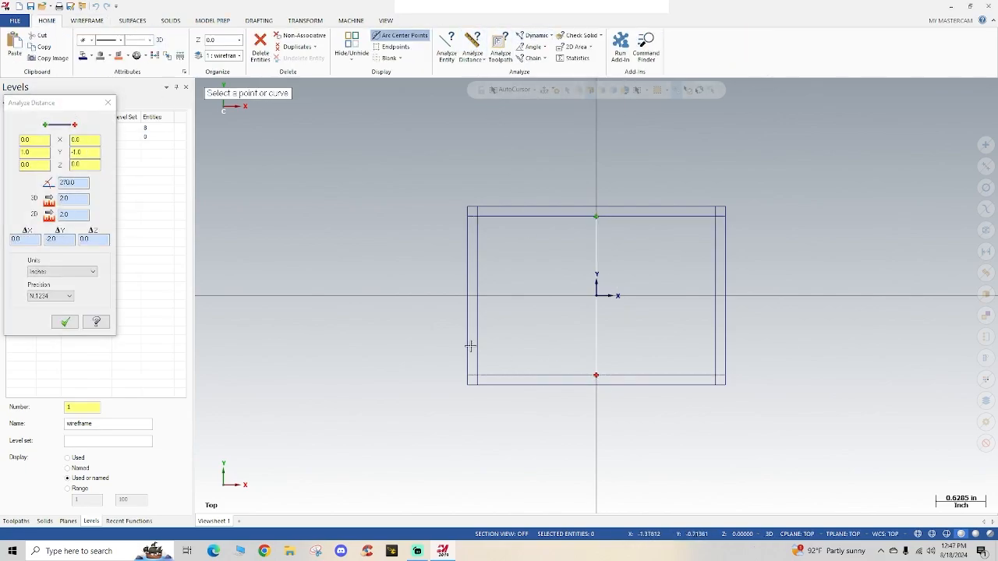
left_click(106, 103)
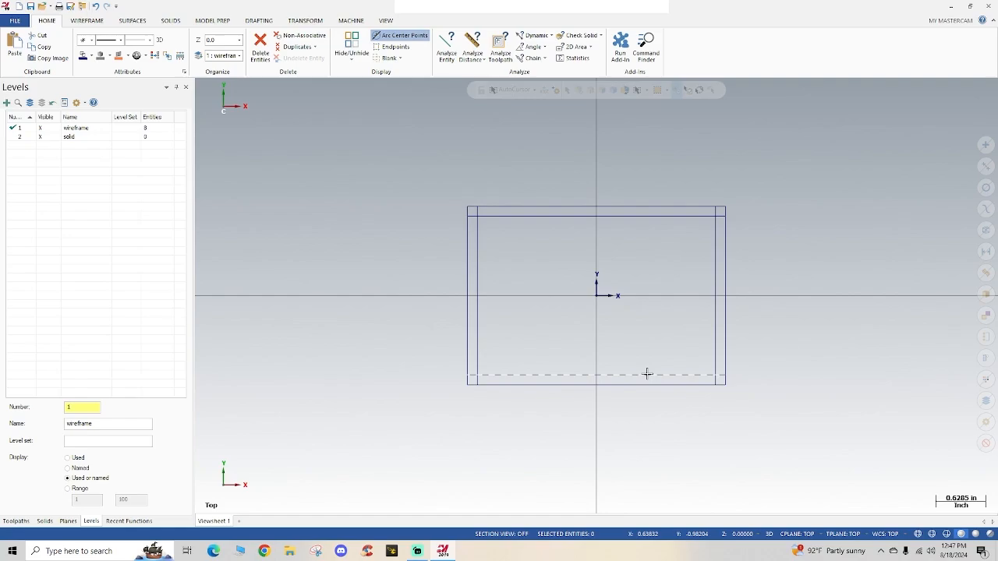
- Create a horizontal center line through the origin, parallel to the rectangle's bottom edge
left_click(86, 20)
left_click(117, 35)
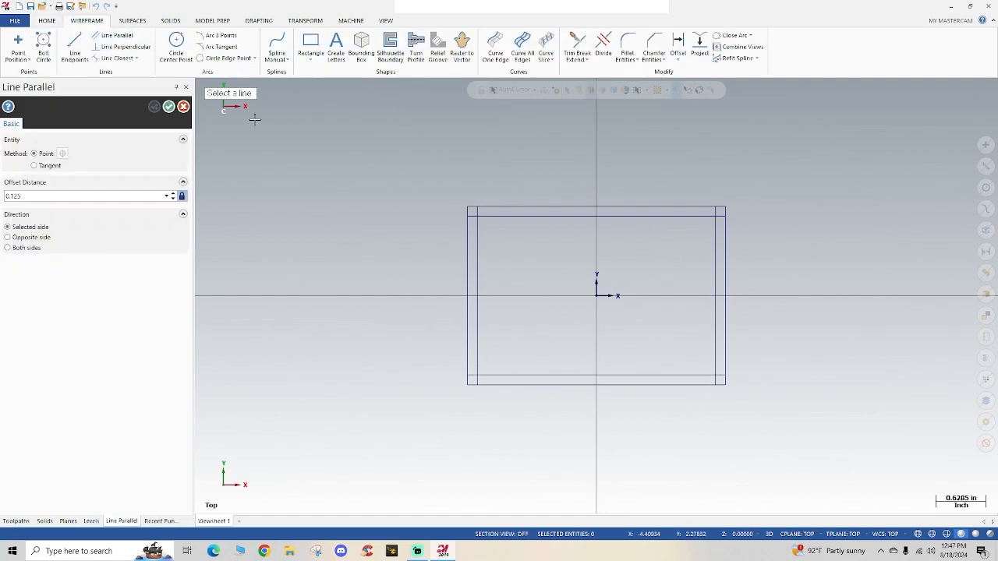
left_click(619, 376)
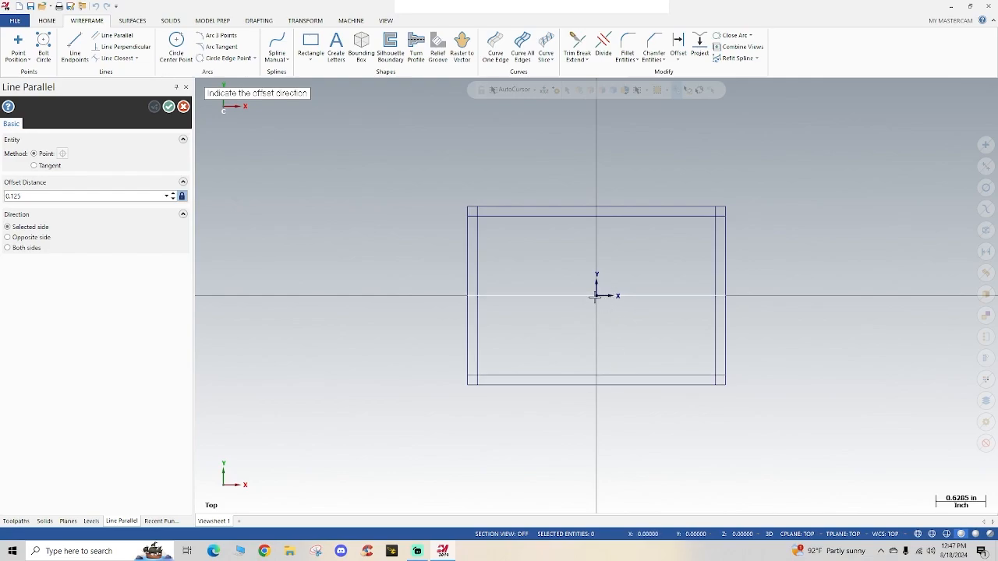
left_click(594, 300)
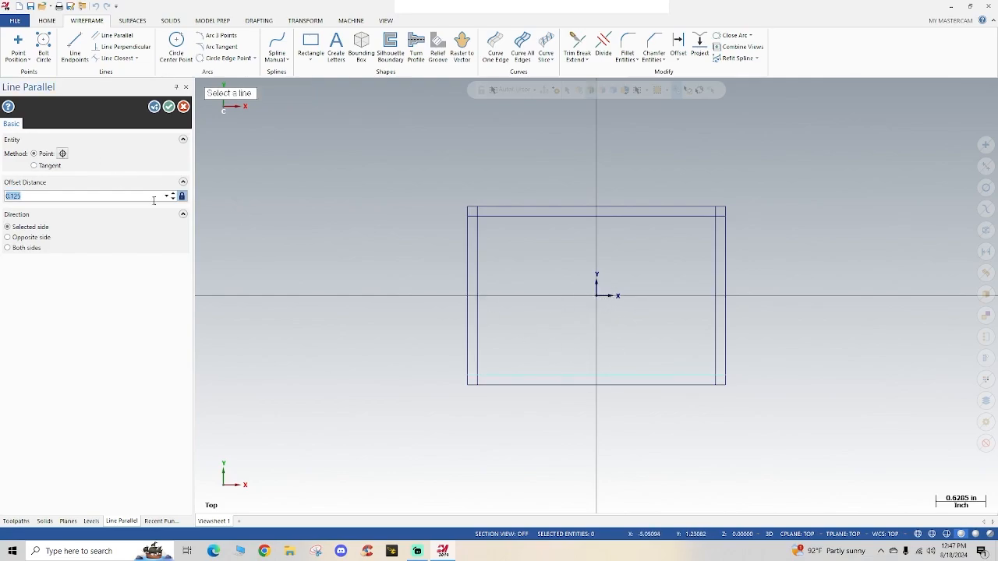
left_click(623, 385)
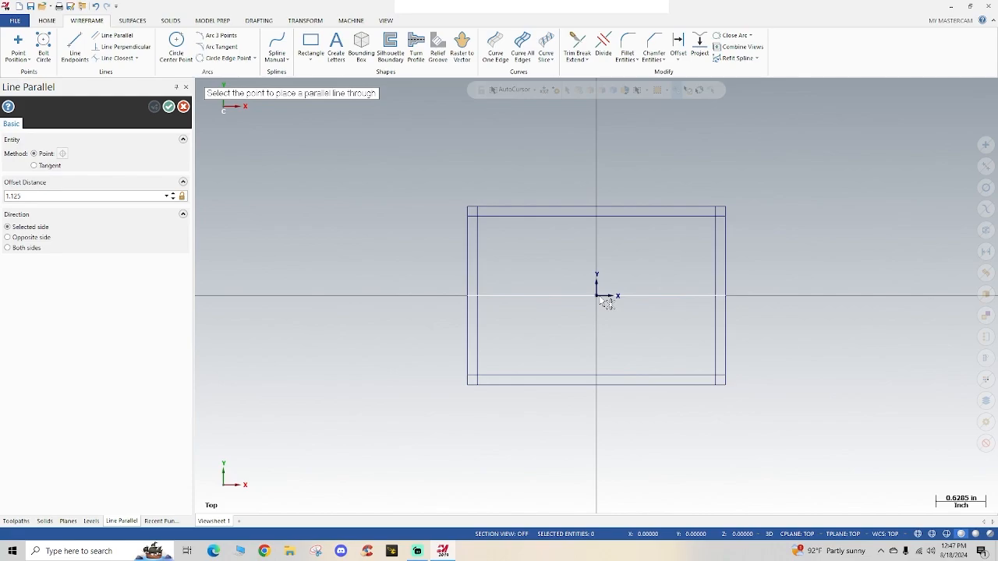
left_click(602, 298)
- Create a parallel line offset 0.125 below the horizontal center line
left_click(574, 297)
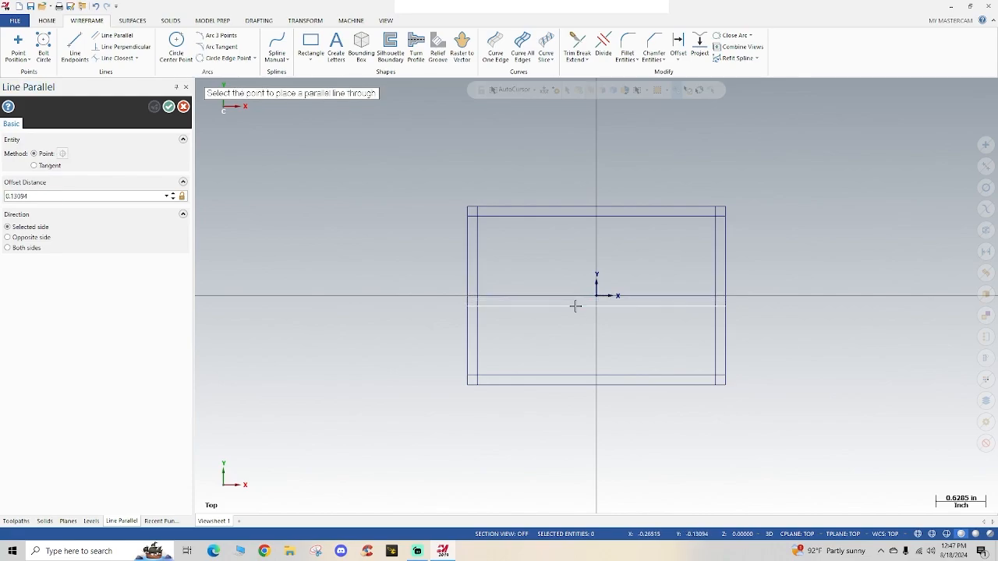
left_click(575, 305)
left_click(97, 195)
left_click_drag(98, 195, 60, 194)
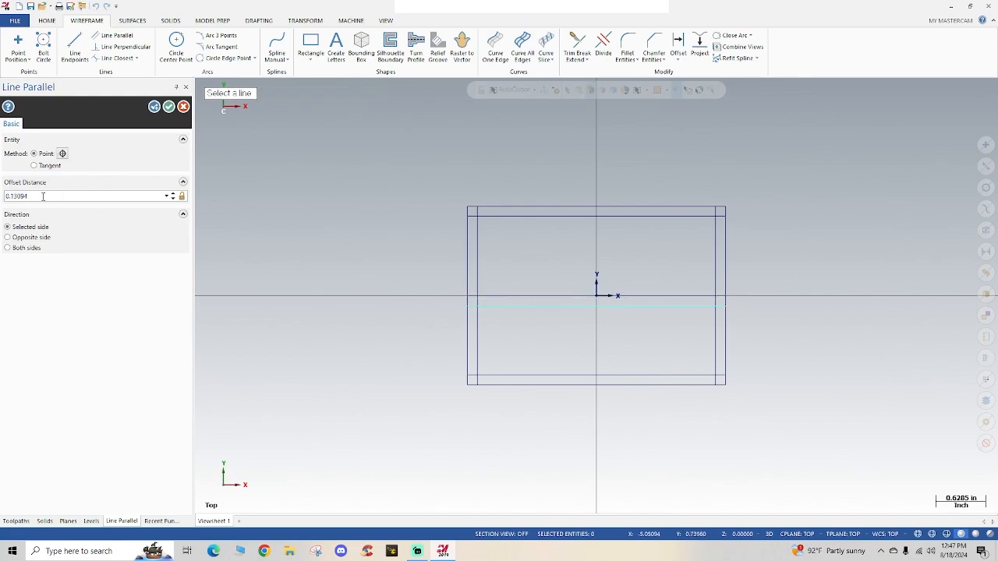
double_click(43, 196)
key("BackSpace")
type(".125")
key("Return")
left_click(155, 106)
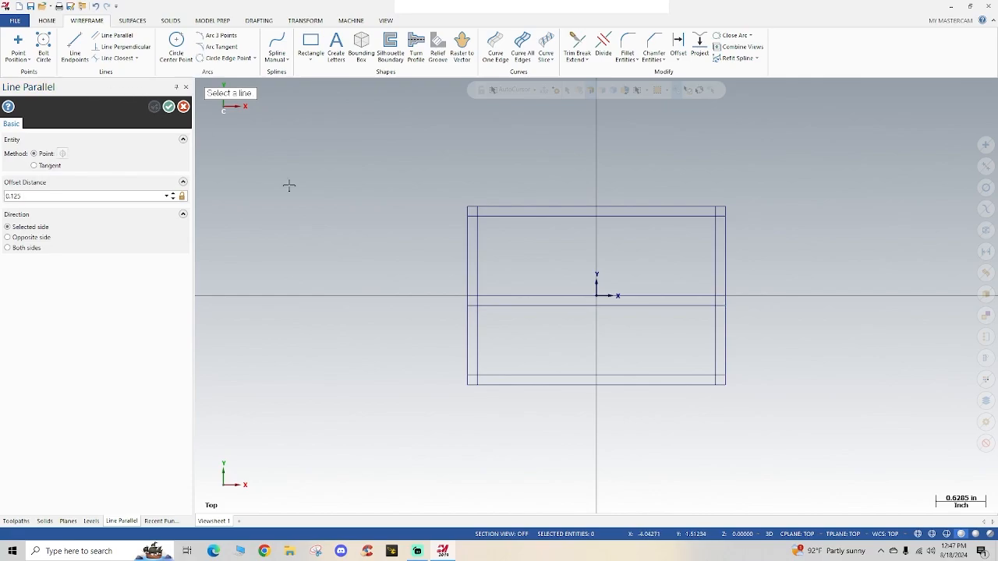
- Create a parallel line offset 0.125 above the horizontal center line and leave the parallel line command
left_click(548, 295)
left_click(552, 286)
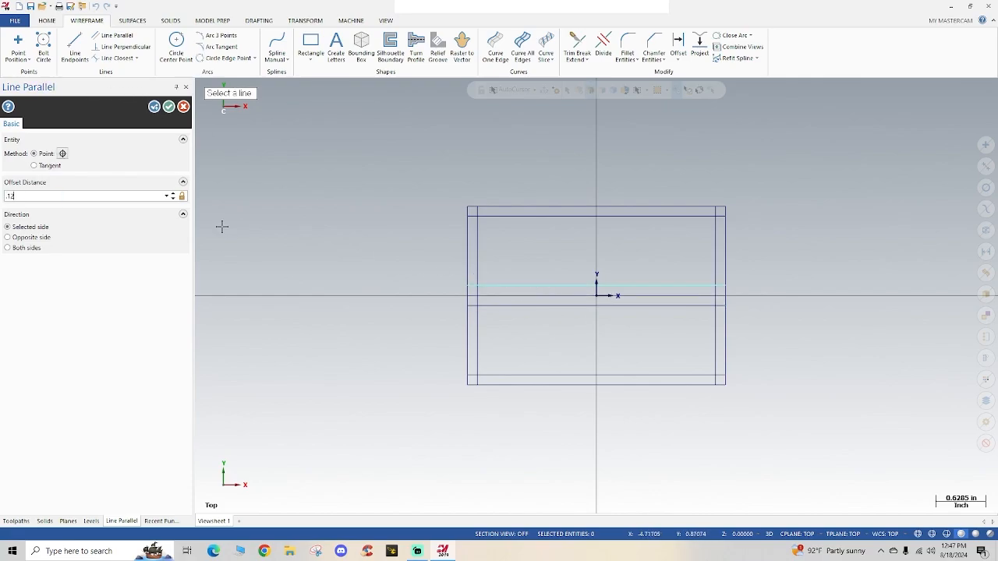
left_click(487, 258)
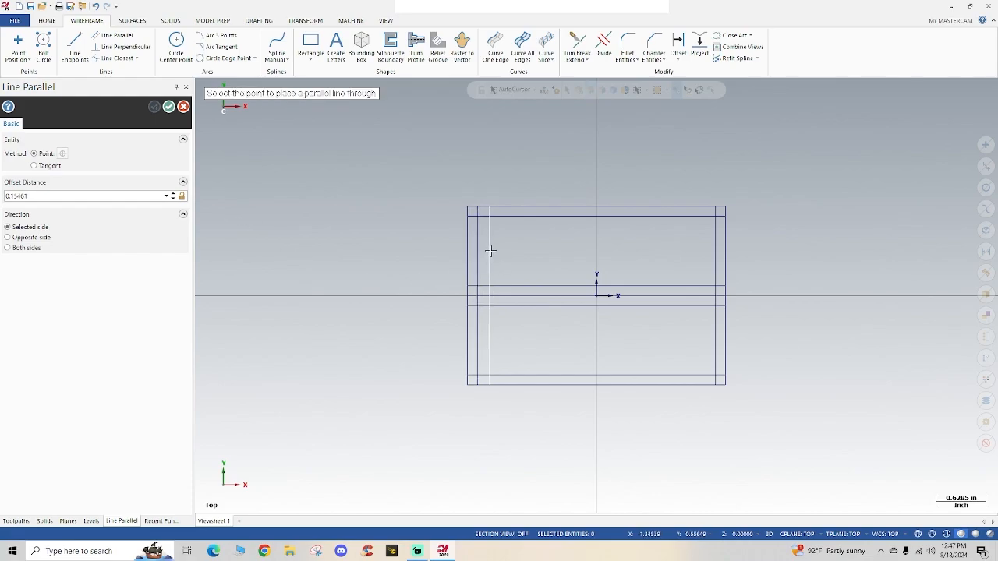
key("Escape")
- Delete the four inner lines offset from the rectangle's edges
left_click(480, 244)
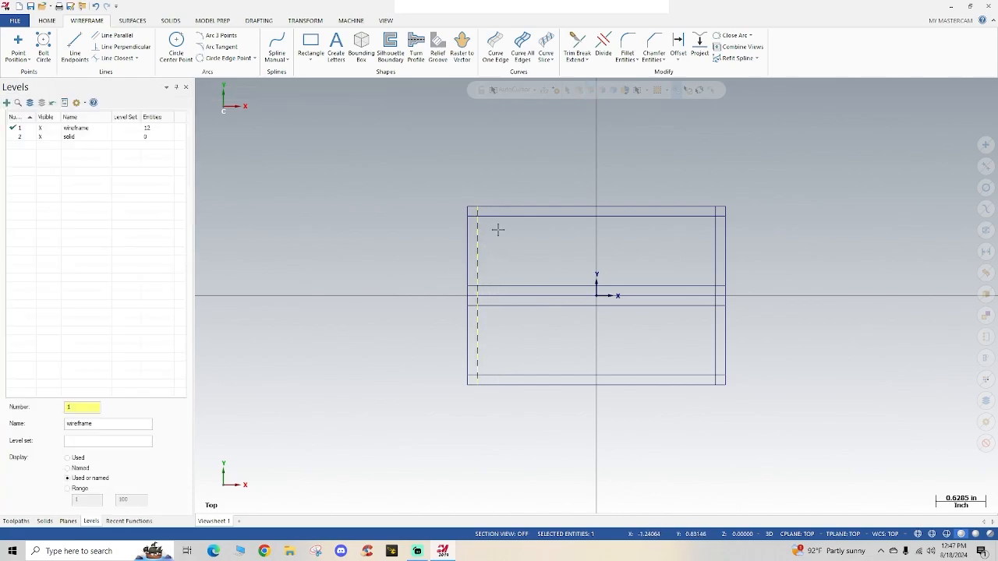
left_click(509, 218)
left_click(717, 240)
left_click(702, 374)
key("Delete")
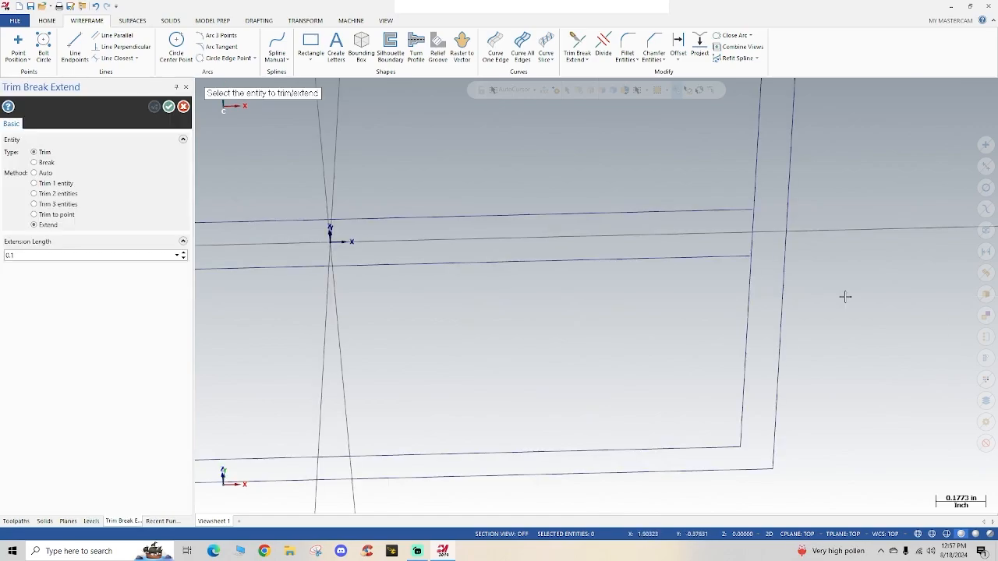
- Extend both ends of the two middle horizontal lines by 0.1 past the inner rectangle
scroll(934, 314, "down", 2)
scroll(933, 314, "down", 1)
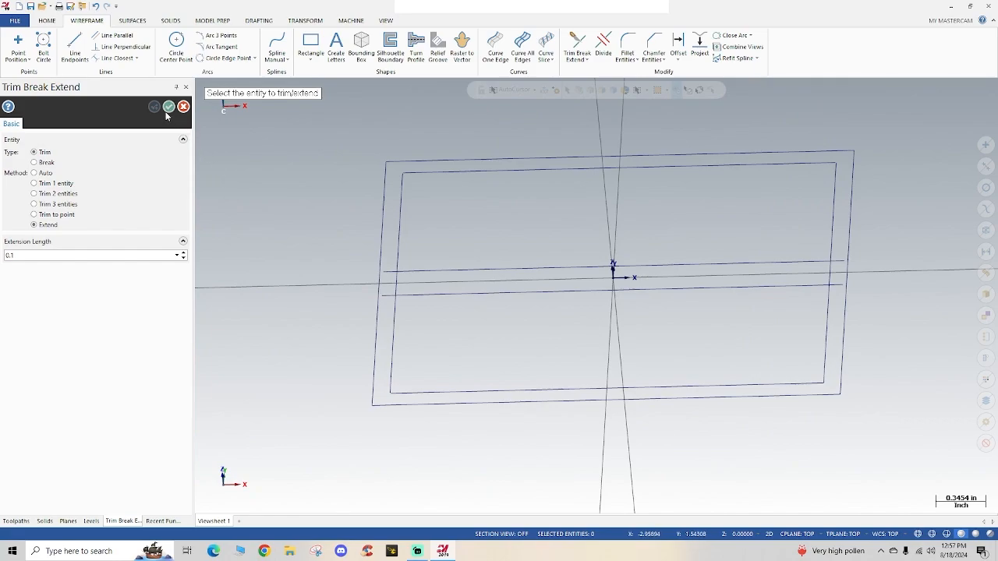
left_click(168, 108)
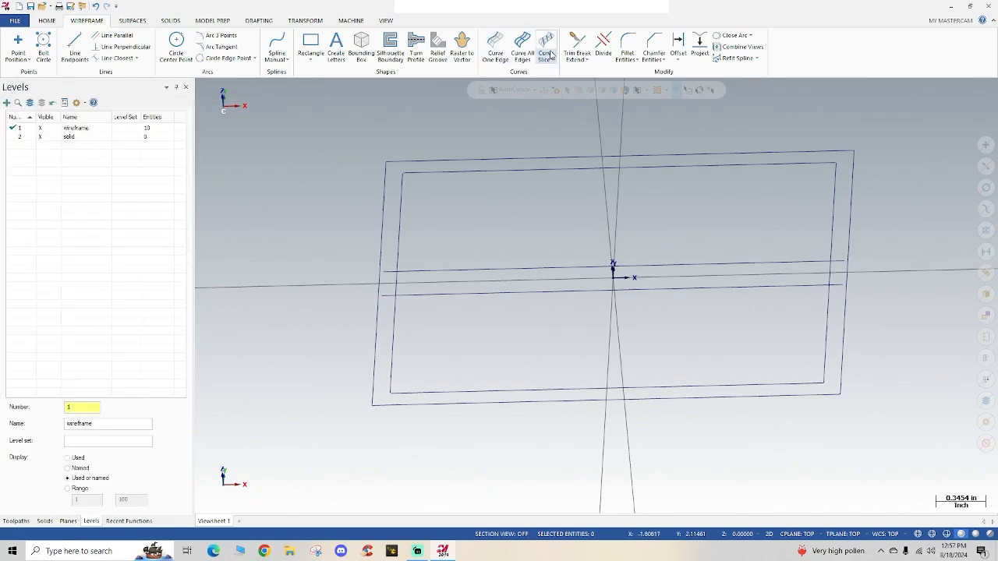
left_click(576, 43)
left_click(44, 172)
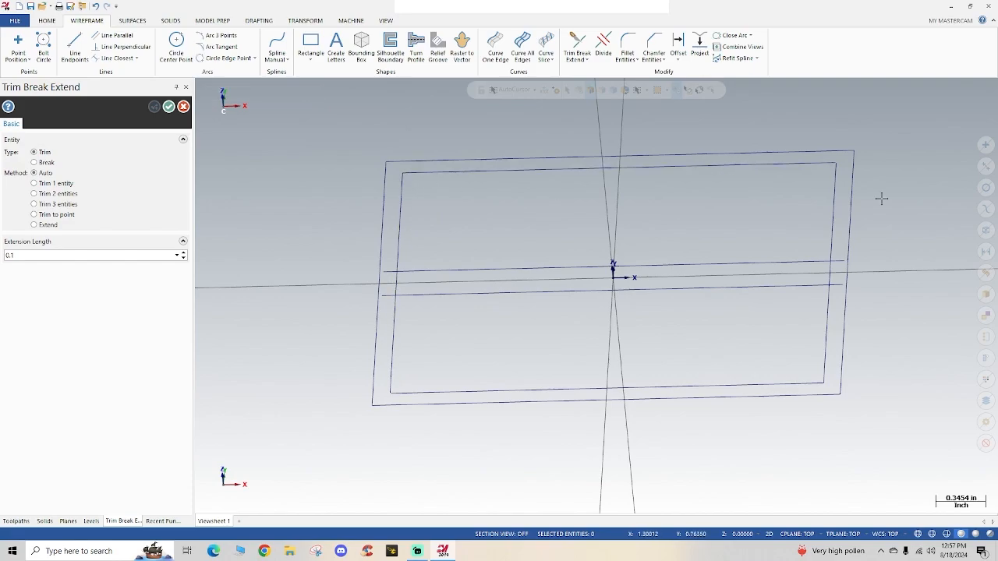
left_click(837, 178)
left_click(550, 298)
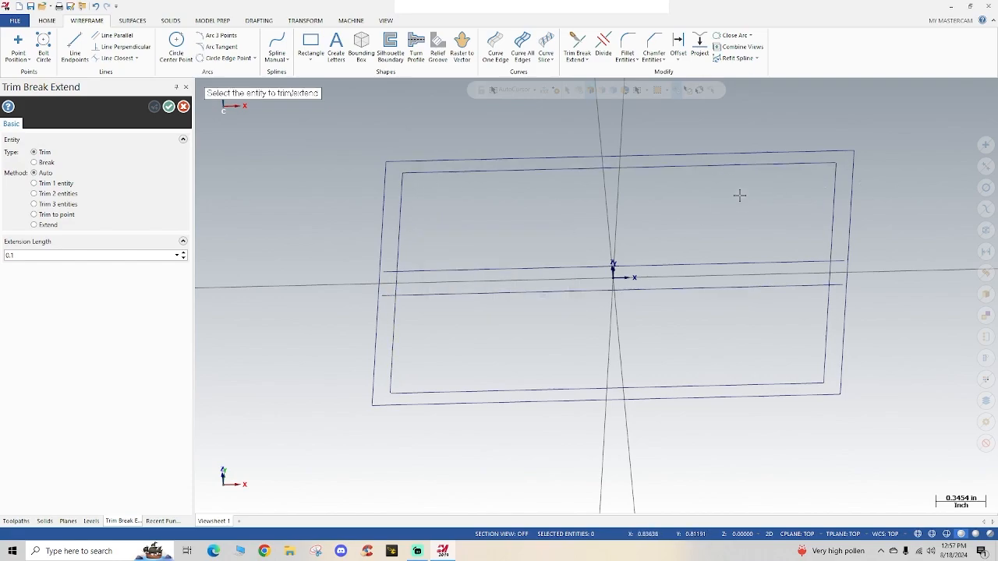
scroll(802, 179, "up", 3)
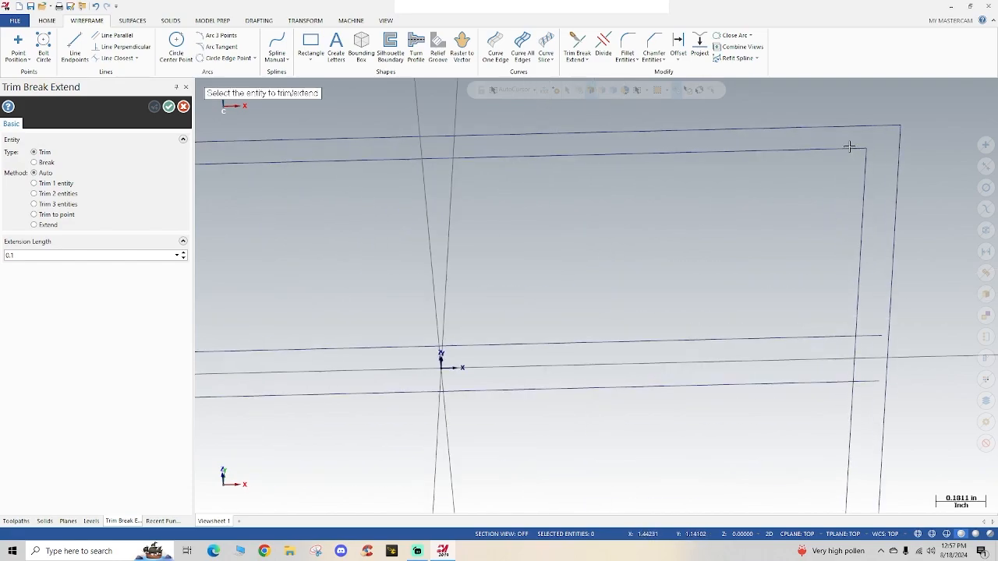
scroll(843, 179, "down", 5)
scroll(436, 399, "up", 5)
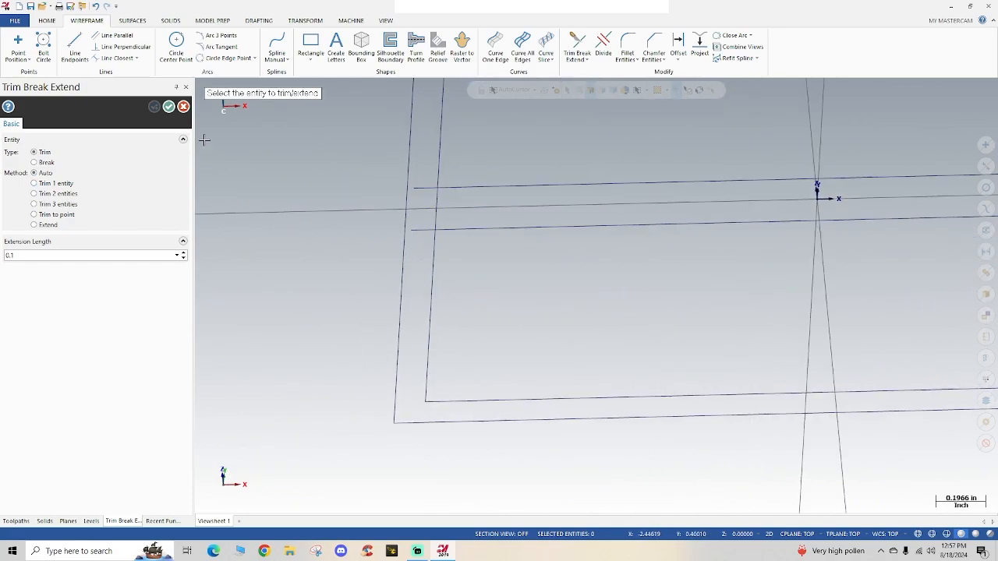
left_click(169, 106)
- Make the solid level active and use Divide to trim the overhanging ends of both middle lines back to the inner rectangle
left_click(26, 138)
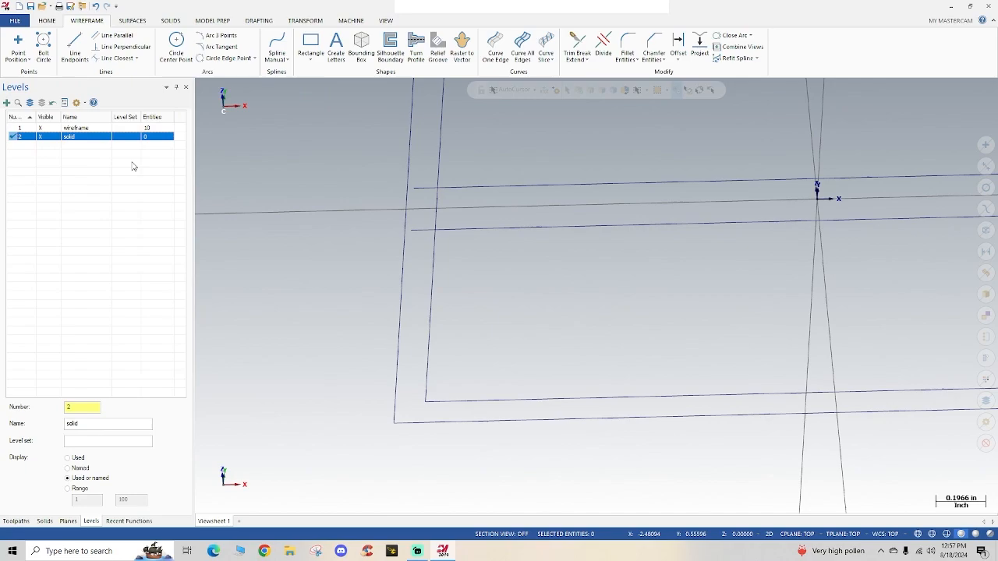
scroll(289, 277, "down", 3)
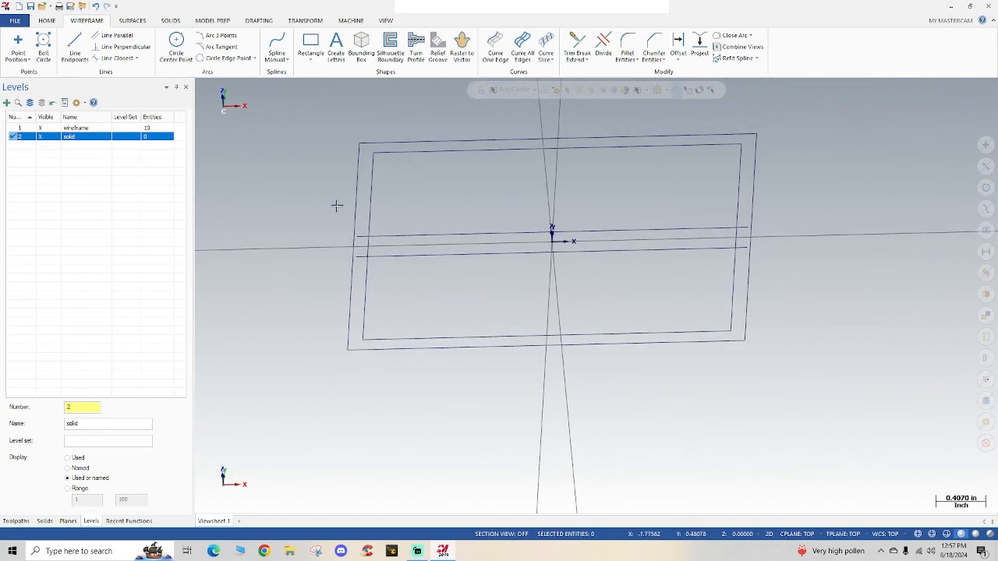
left_click(603, 46)
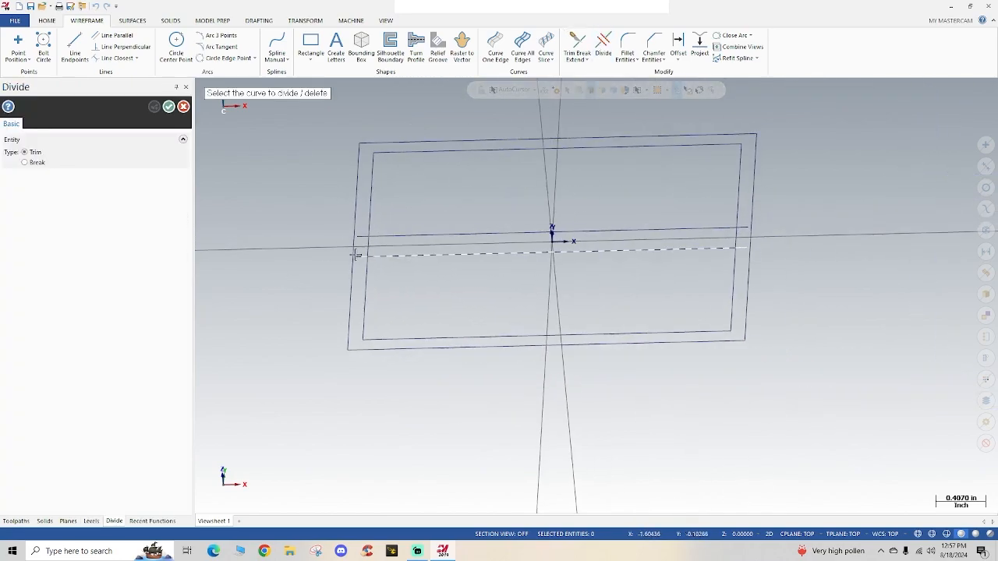
left_click(358, 254)
left_click(361, 236)
scroll(744, 226, "up", 4)
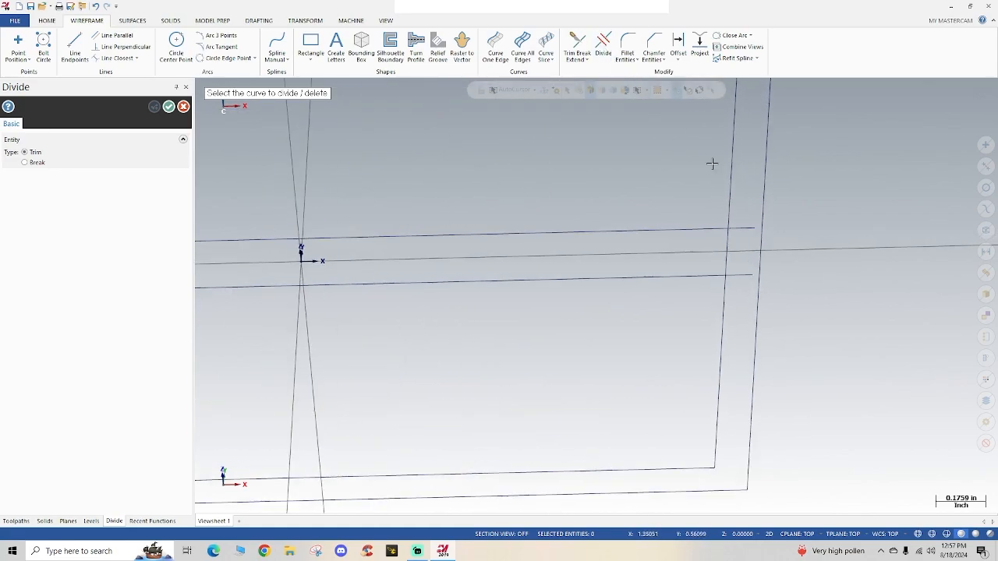
left_click(752, 228)
left_click(744, 277)
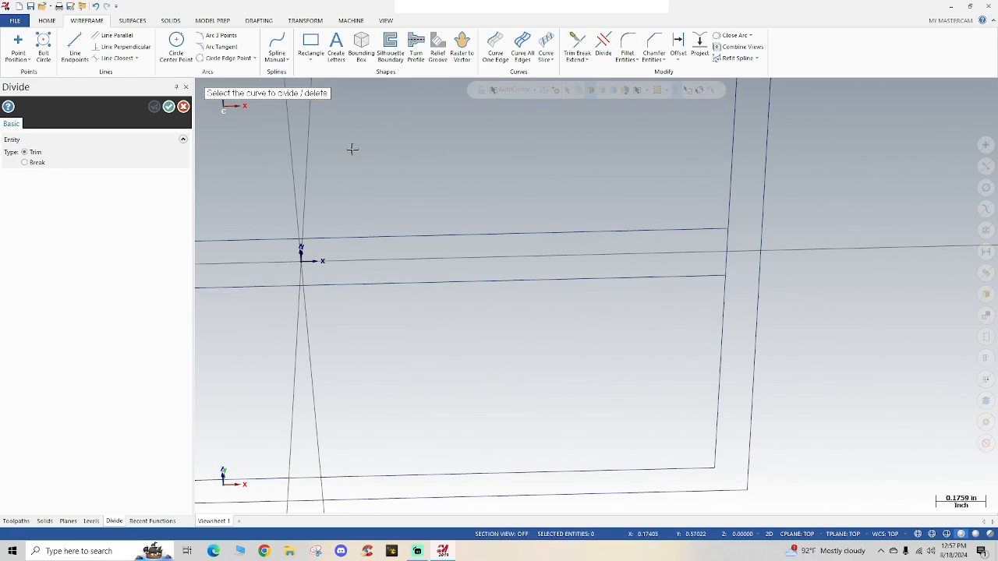
left_click(168, 107)
- Extrude the outer rectangle downward by 1 as a new solid body
scroll(631, 227, "down", 5)
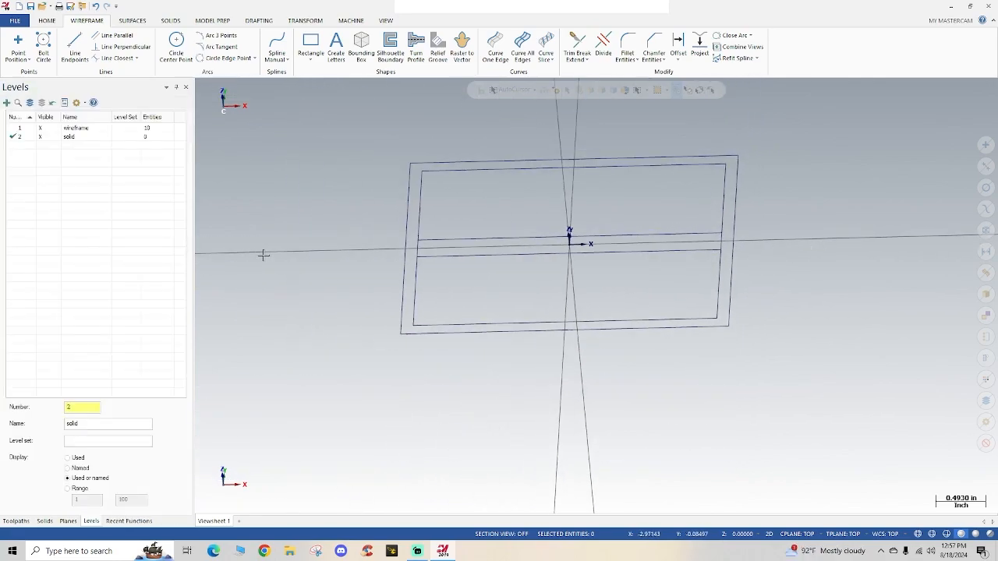
left_click(171, 21)
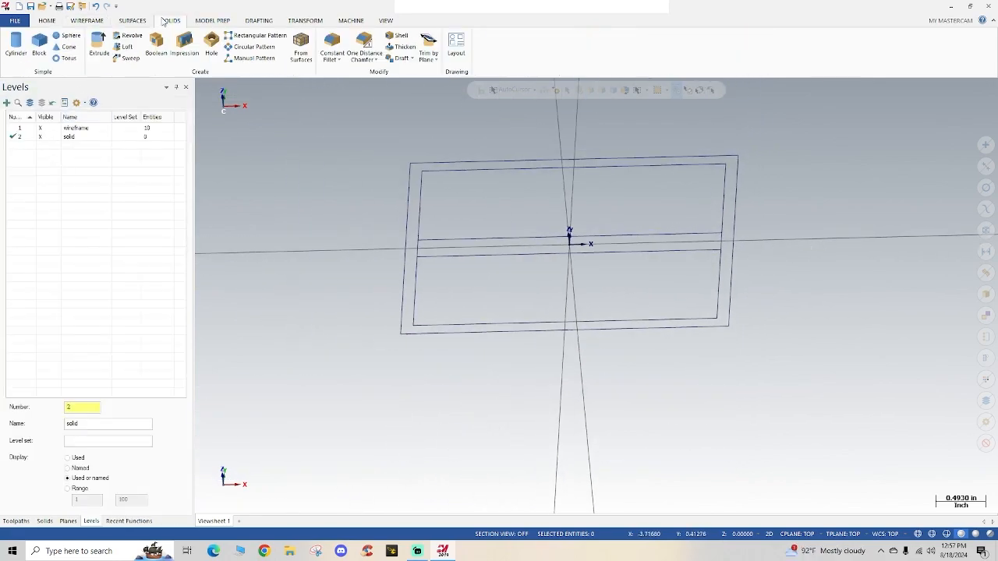
left_click(99, 45)
left_click(398, 304)
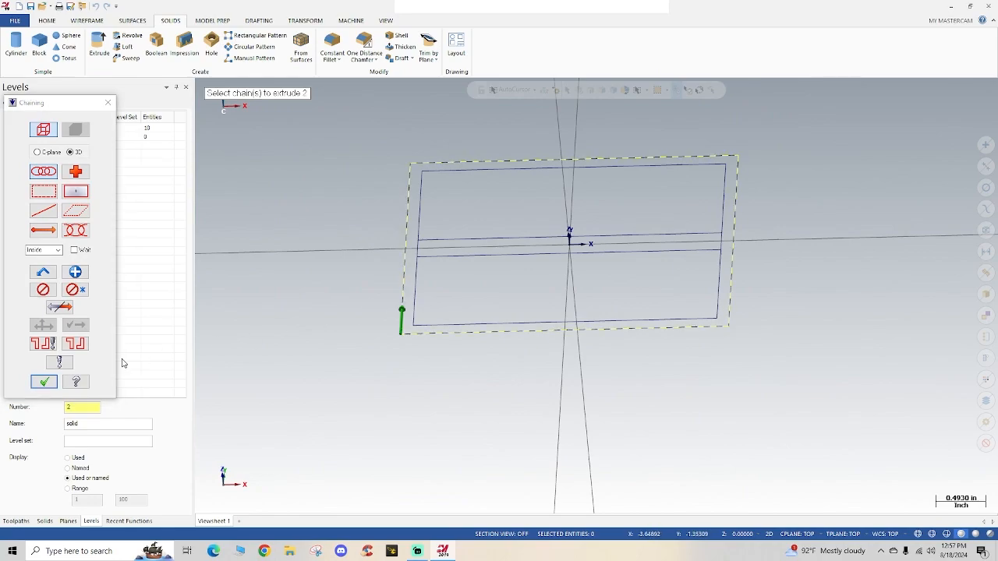
left_click(43, 382)
left_click(155, 288)
left_click(121, 321)
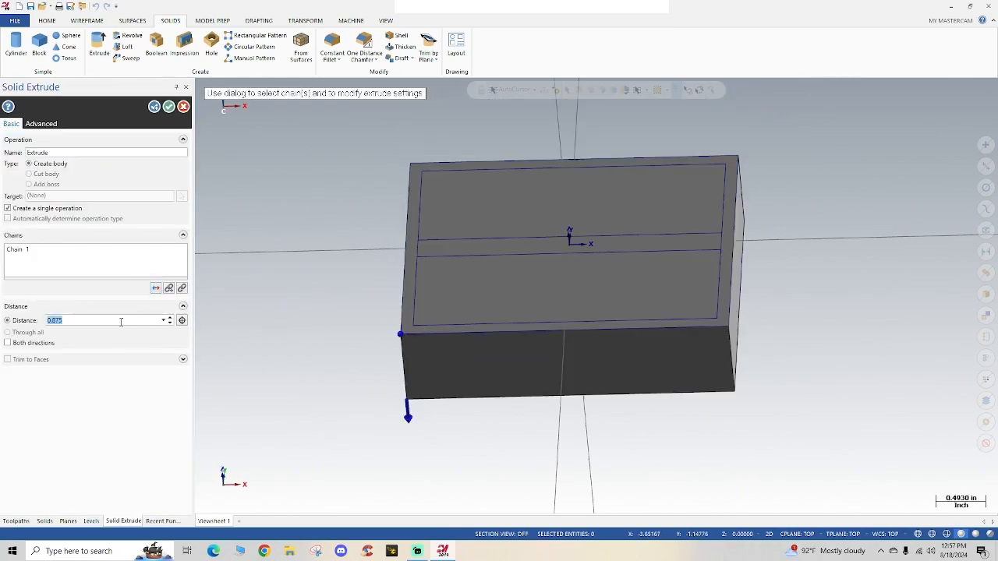
type("1")
key("Return")
key("Return")
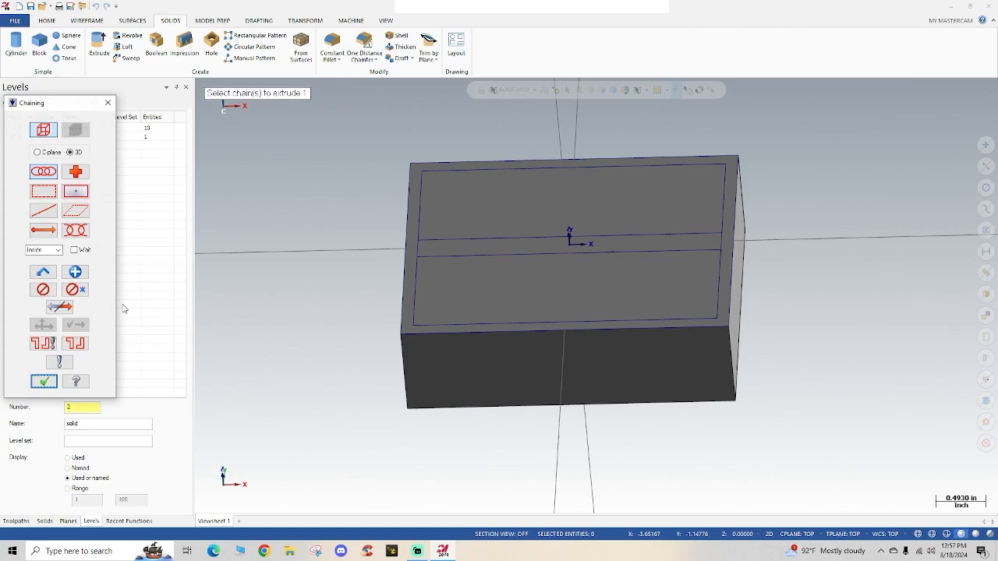
- Cut the pocket into the body by extruding the inner rectangle 0.875 deep as a cut body, and leave the extrude command
left_click(713, 320)
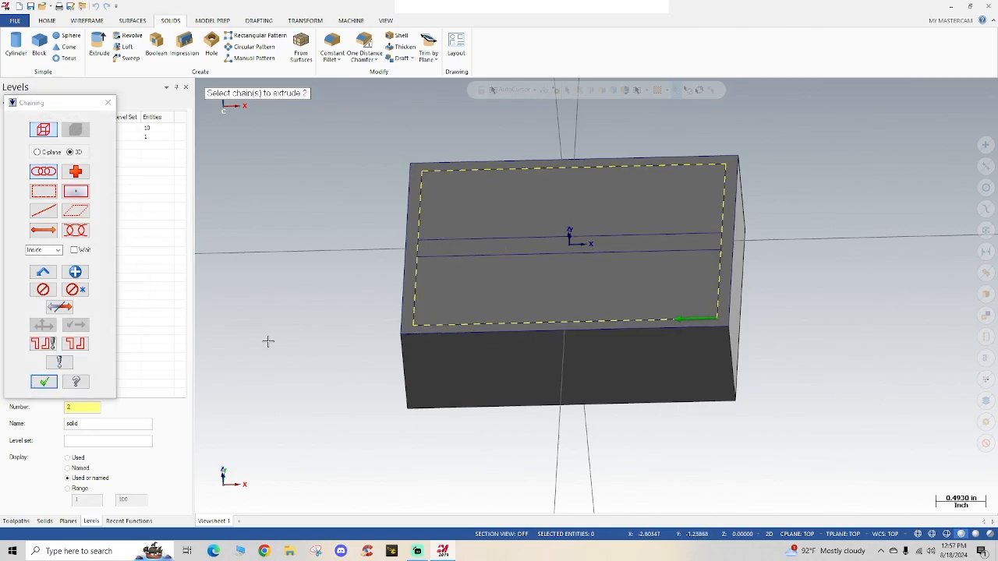
left_click(43, 383)
left_click(71, 320)
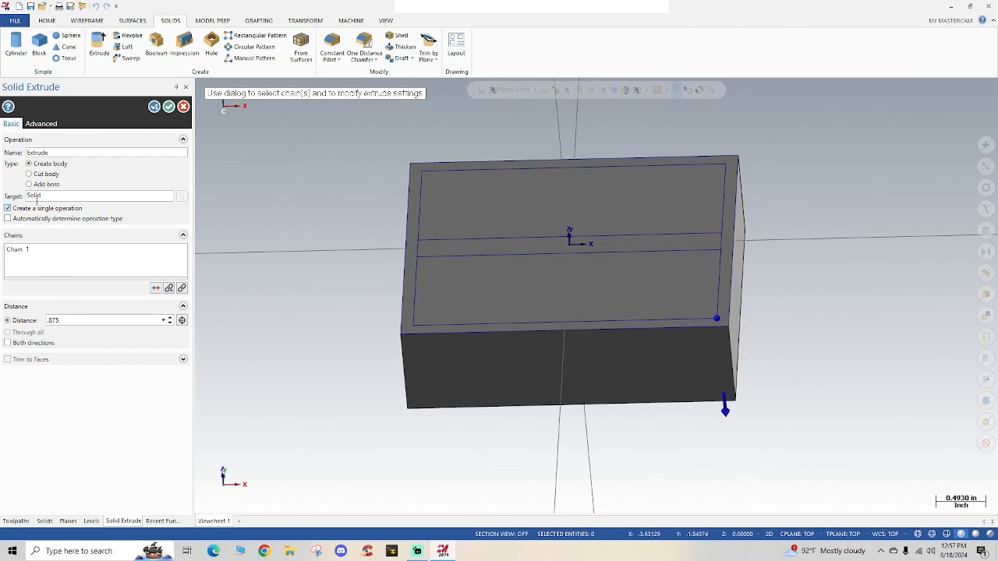
left_click(34, 174)
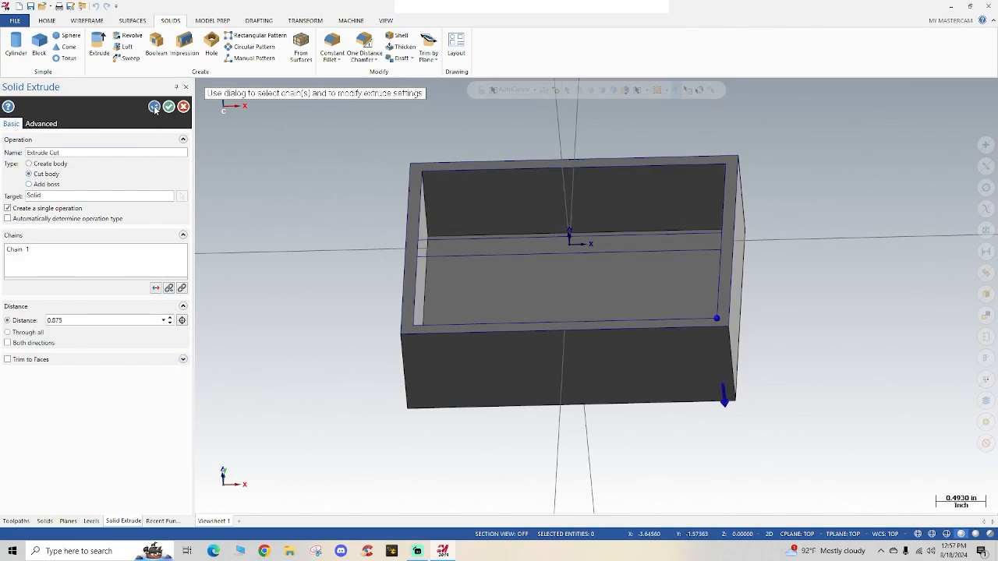
left_click(154, 107)
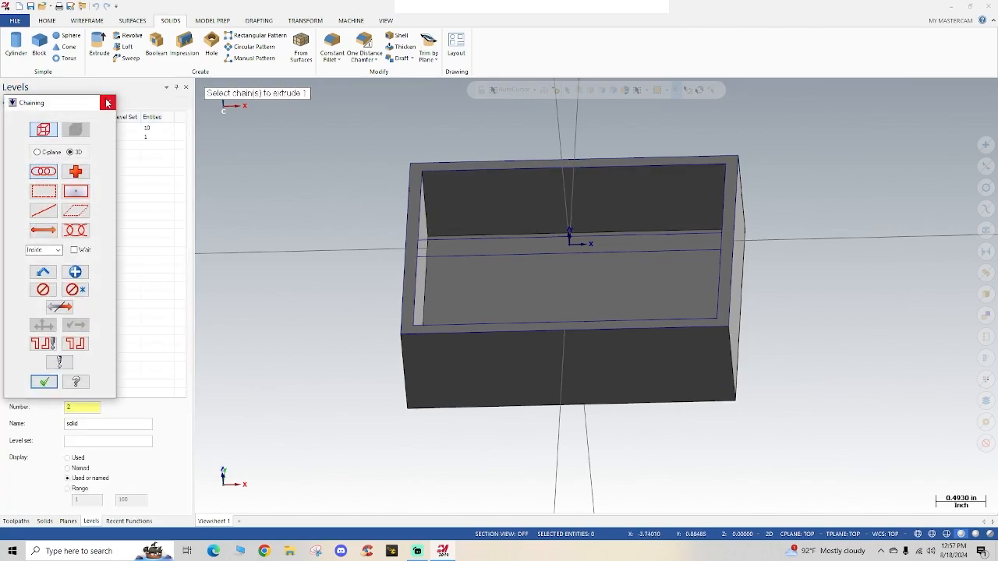
left_click(108, 103)
- On the wireframe level, draw a center-anchored rectangle of about 3.01 by 0.24 at the origin with the Z depth set to -0.875
left_click(86, 20)
left_click(21, 128)
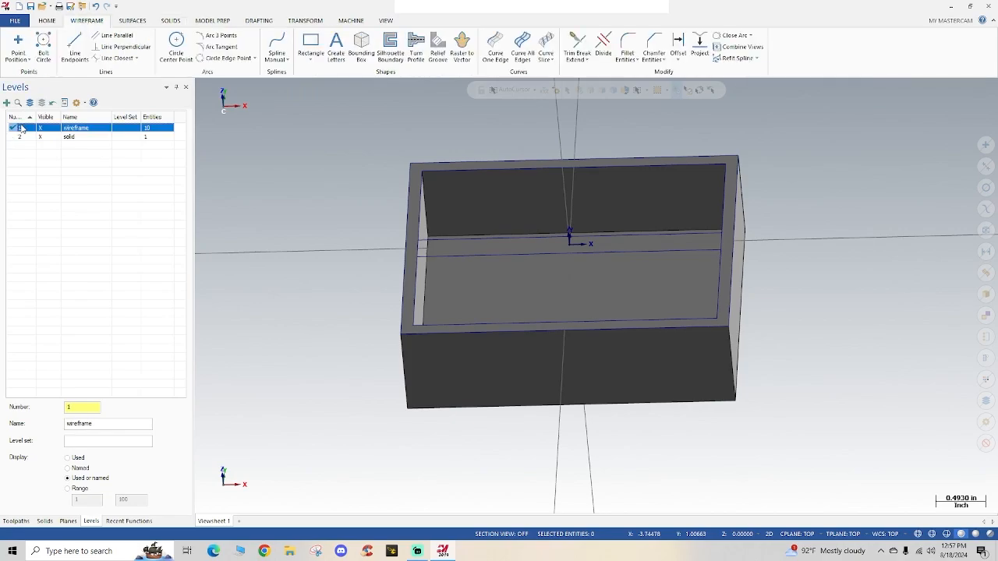
left_click(310, 45)
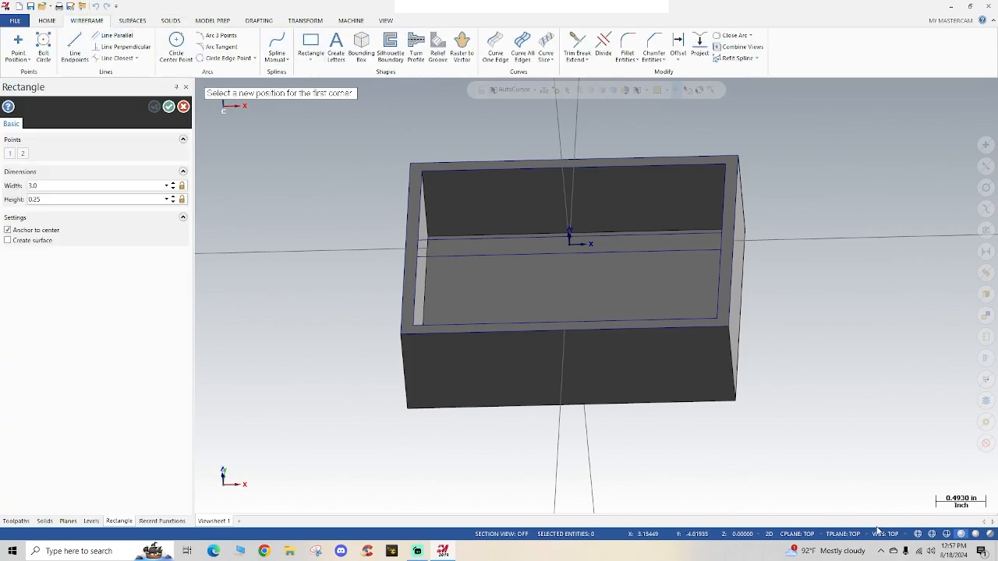
left_click(742, 534)
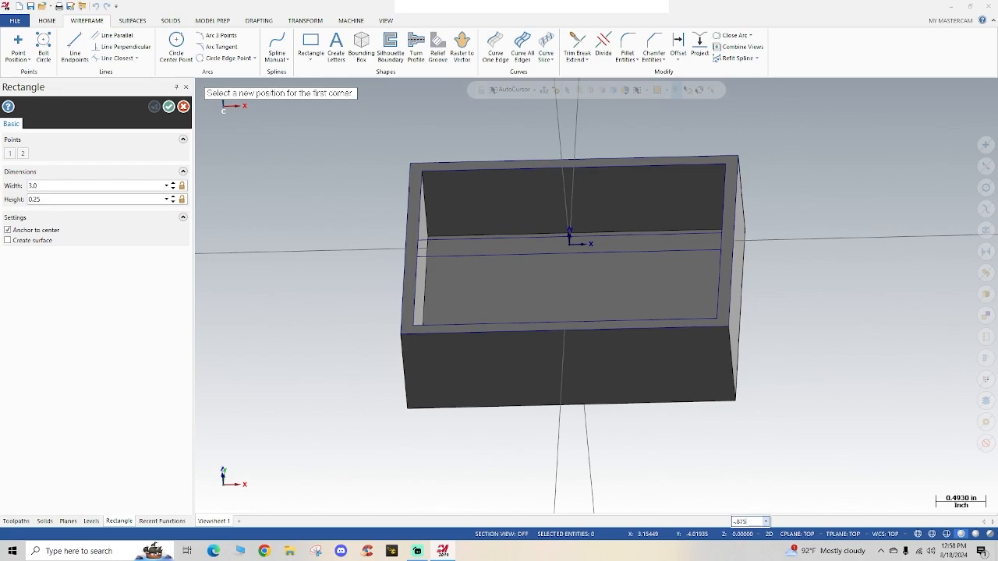
key("Return")
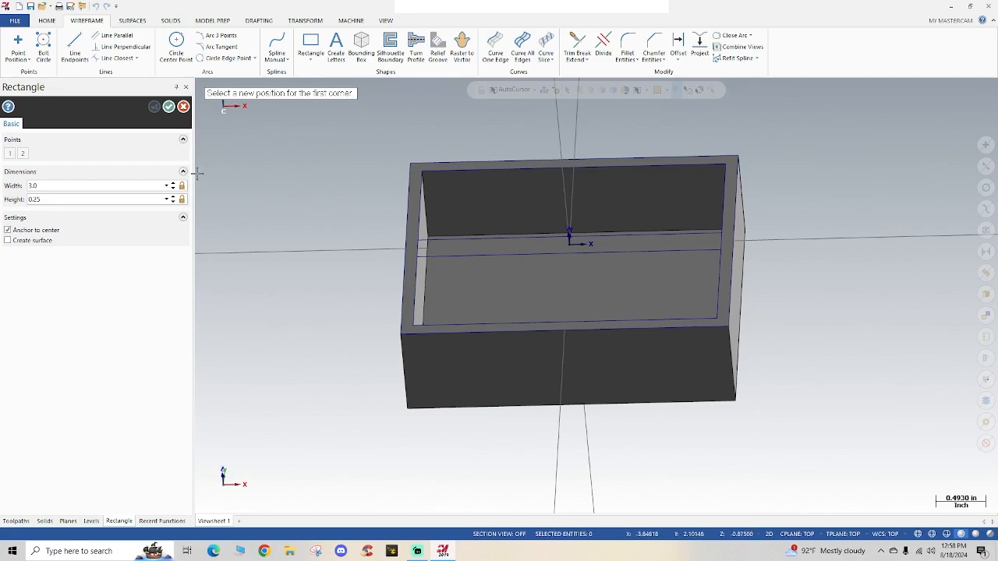
left_click(575, 242)
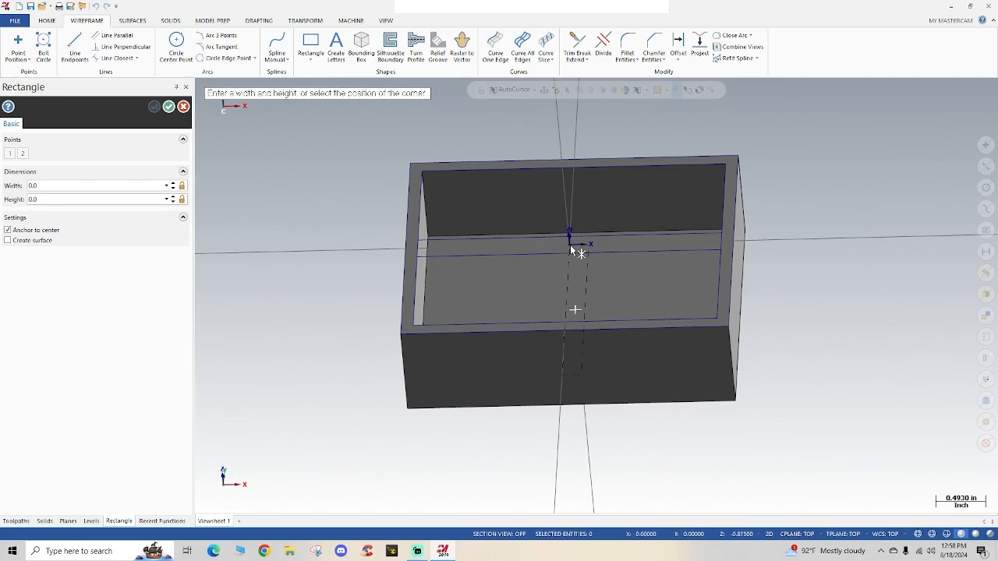
left_click(722, 235)
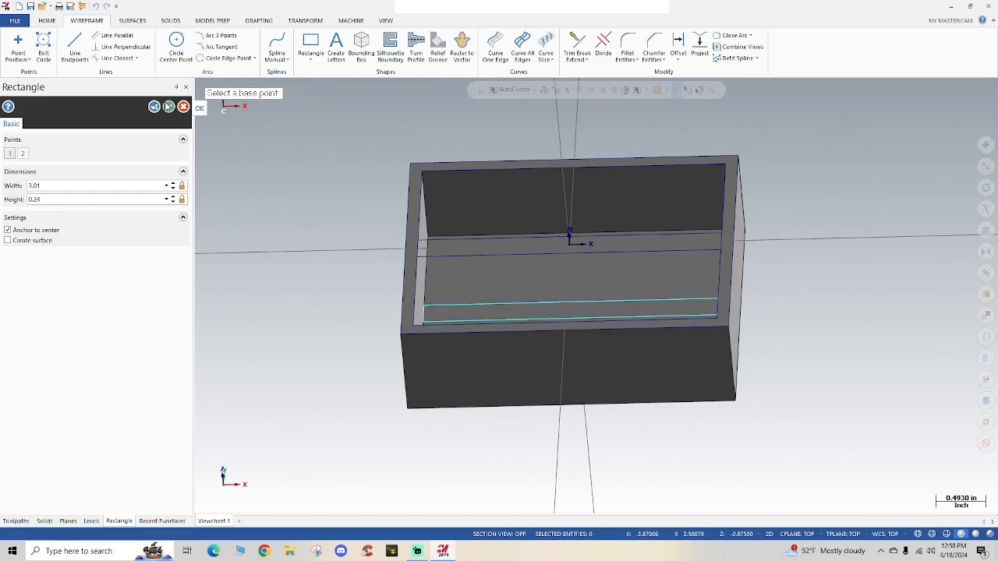
left_click(170, 108)
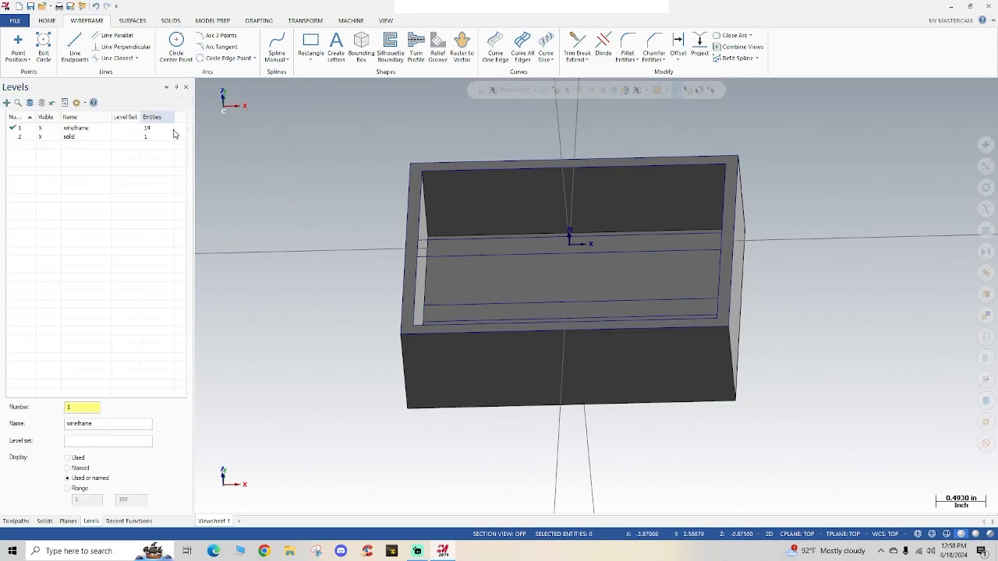
- On the solid level, extrude the divider rectangle on the pocket floor upward by 0.75 as a boss on the existing body
left_click(29, 138)
left_click(170, 20)
left_click(99, 43)
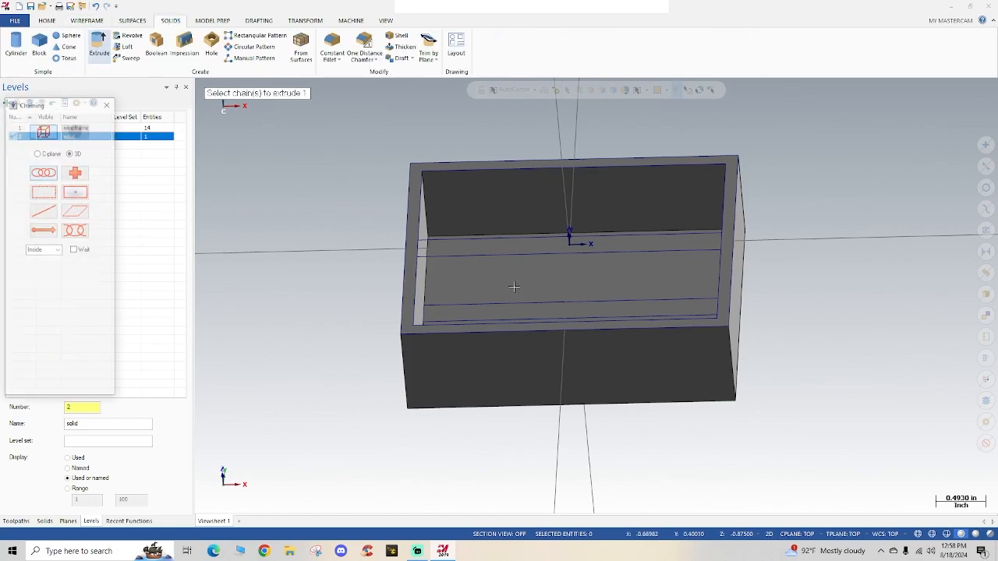
left_click(465, 301)
left_click(44, 381)
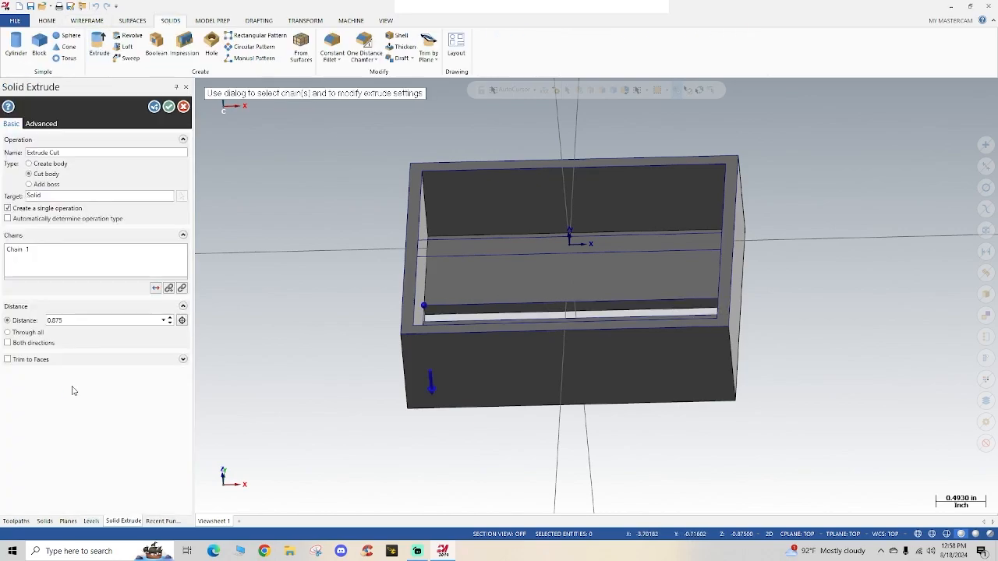
left_click(29, 185)
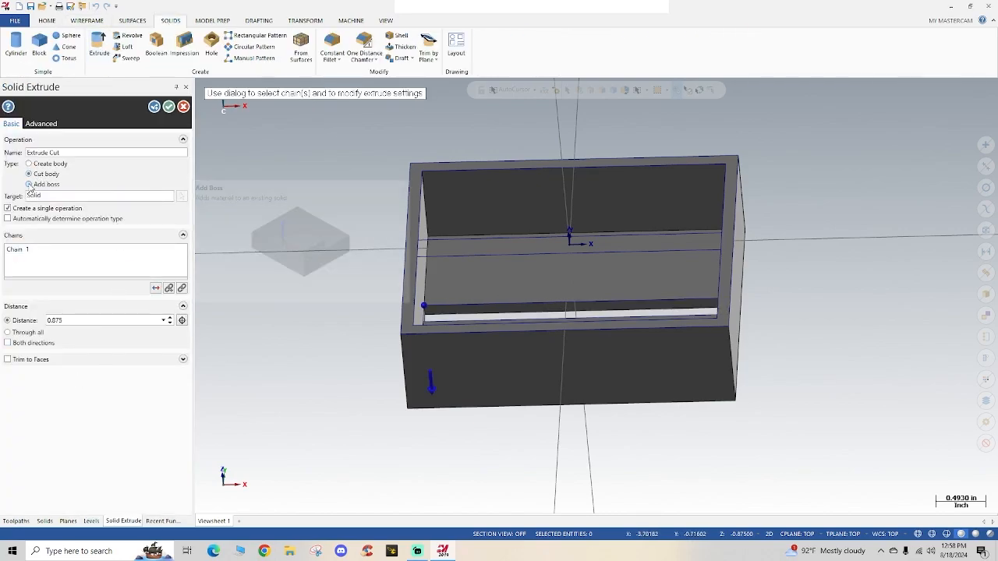
left_click(156, 288)
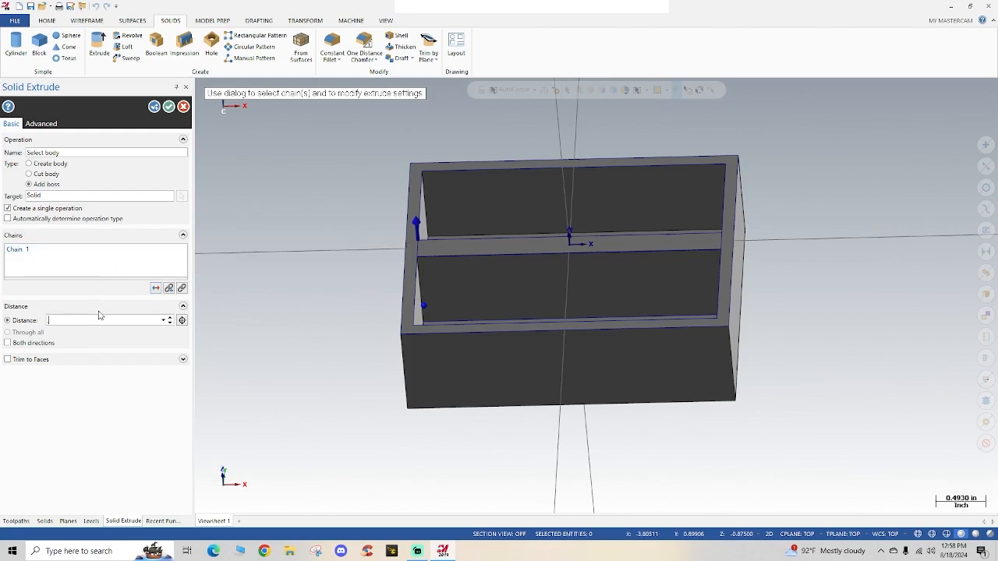
type("0.75")
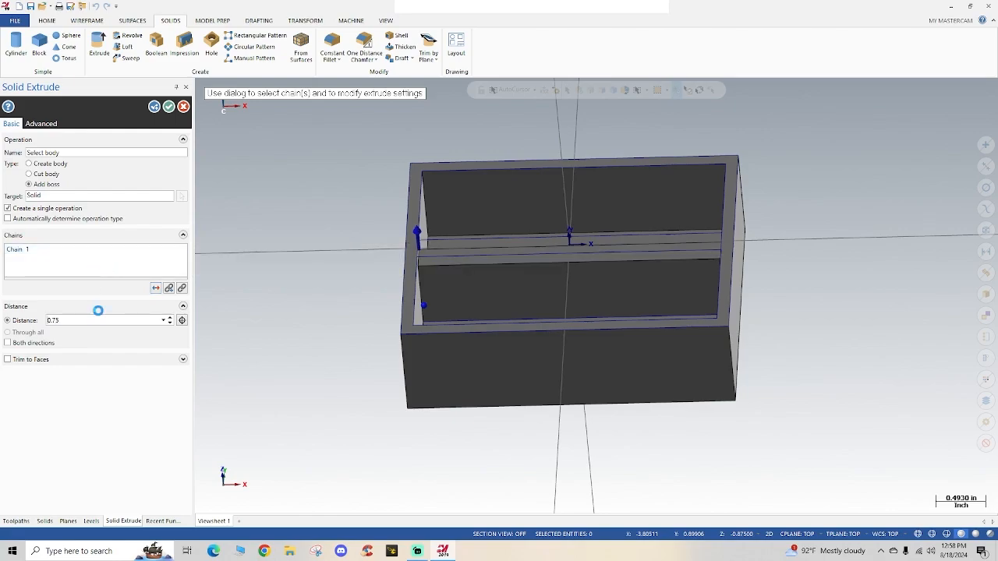
left_click(169, 107)
- Switch to the Right view and create a parallel line offset 0.625 from the vertical line at the origin
right_click(345, 302)
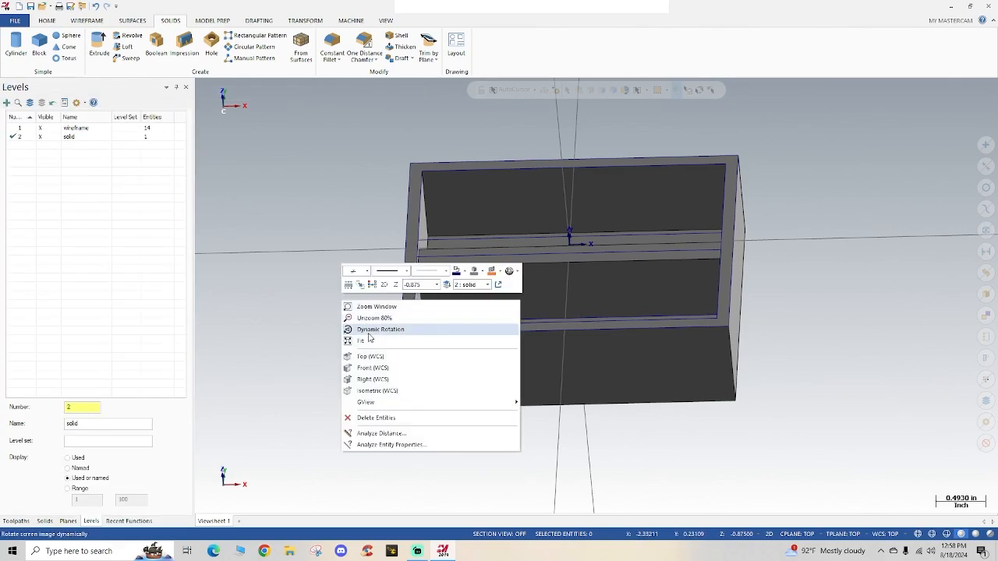
left_click(387, 378)
scroll(466, 358, "down", 4)
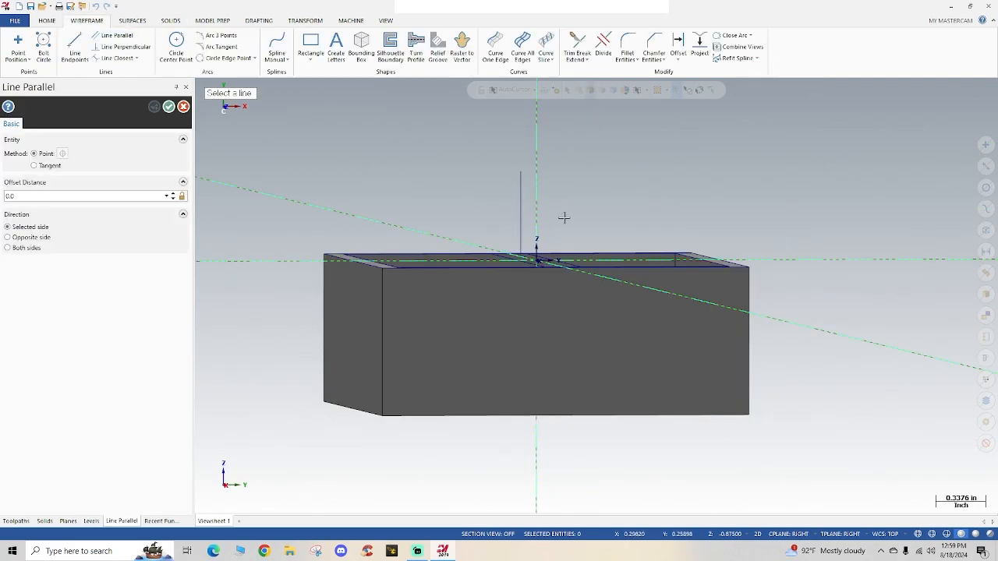
right_click(564, 218)
left_click(620, 291)
left_click(536, 224)
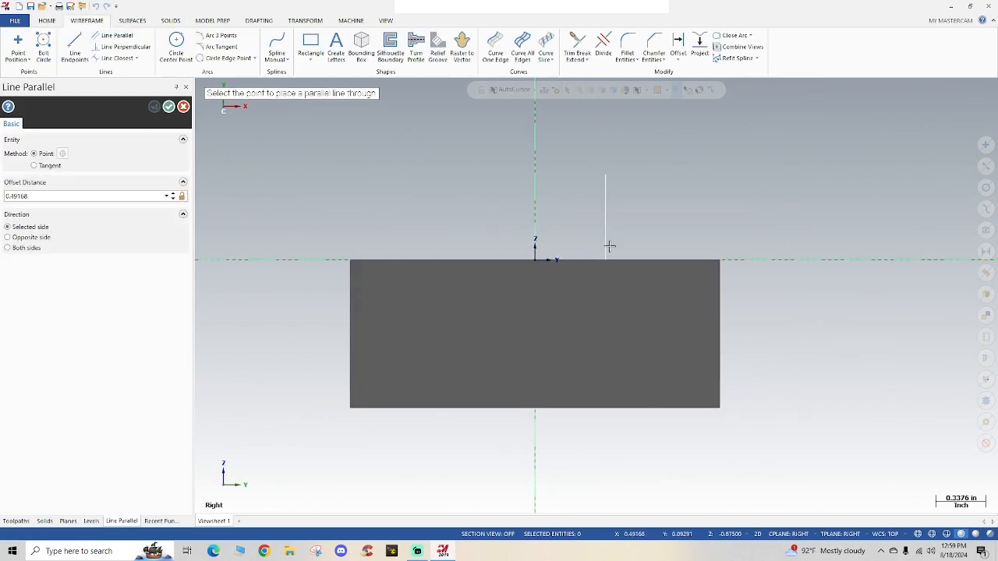
left_click(536, 266)
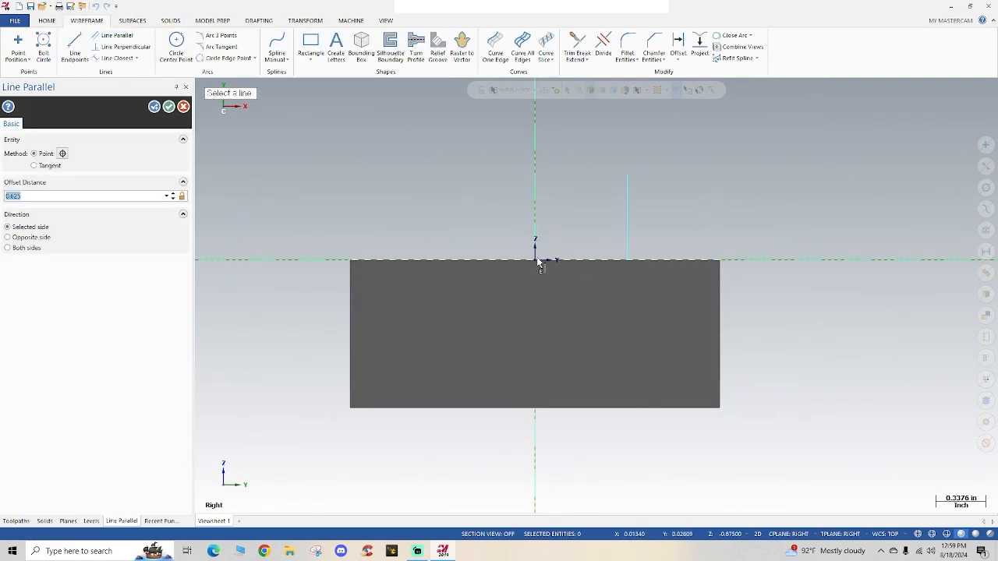
left_click(159, 108)
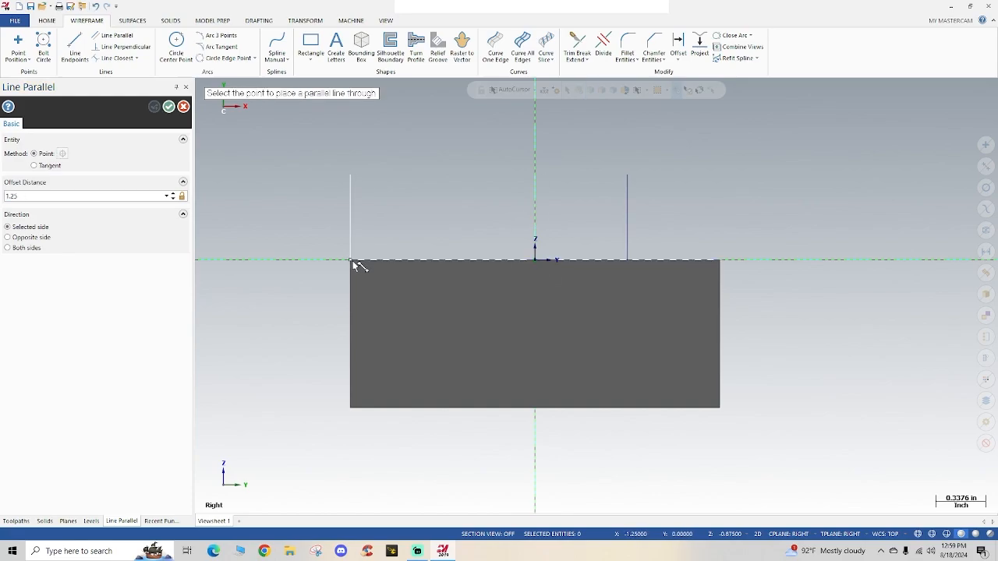
- Place a parallel line 0.625 on the other side of the origin and draw a circle about 0.75 in diameter centered on its lower end
left_click(441, 264)
left_click(176, 44)
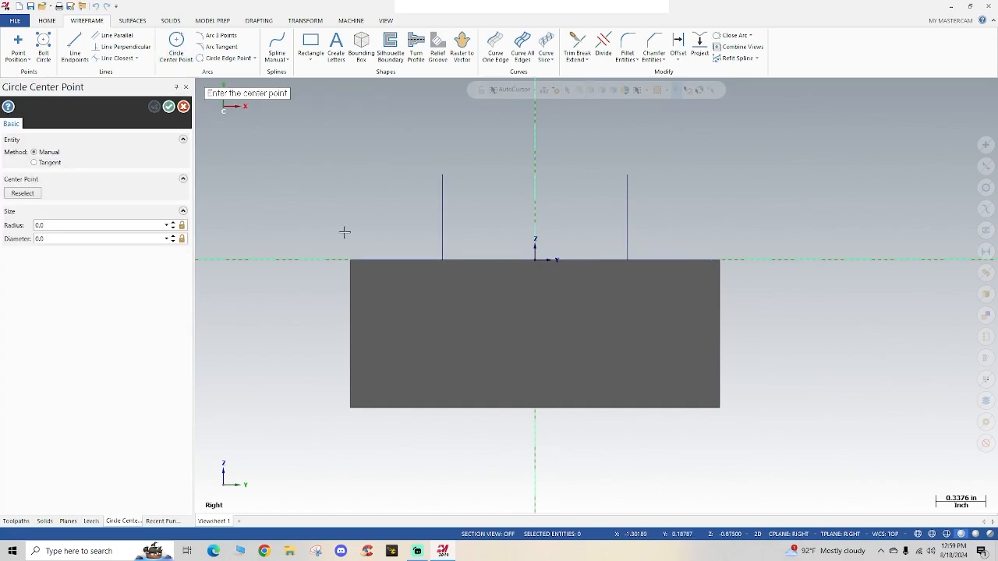
middle_click_drag(458, 235, 475, 263)
left_click(444, 260)
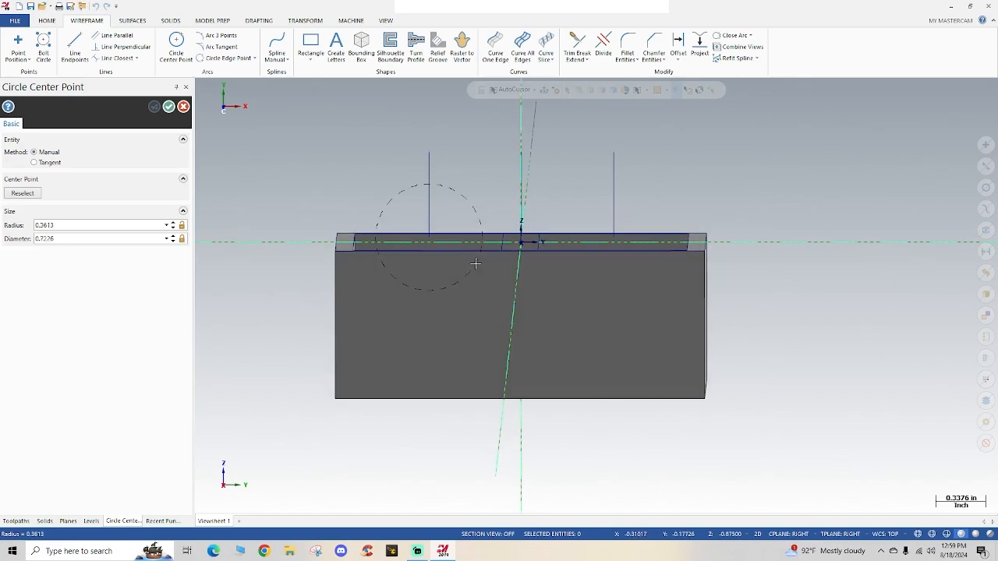
left_click(408, 263)
left_click(155, 107)
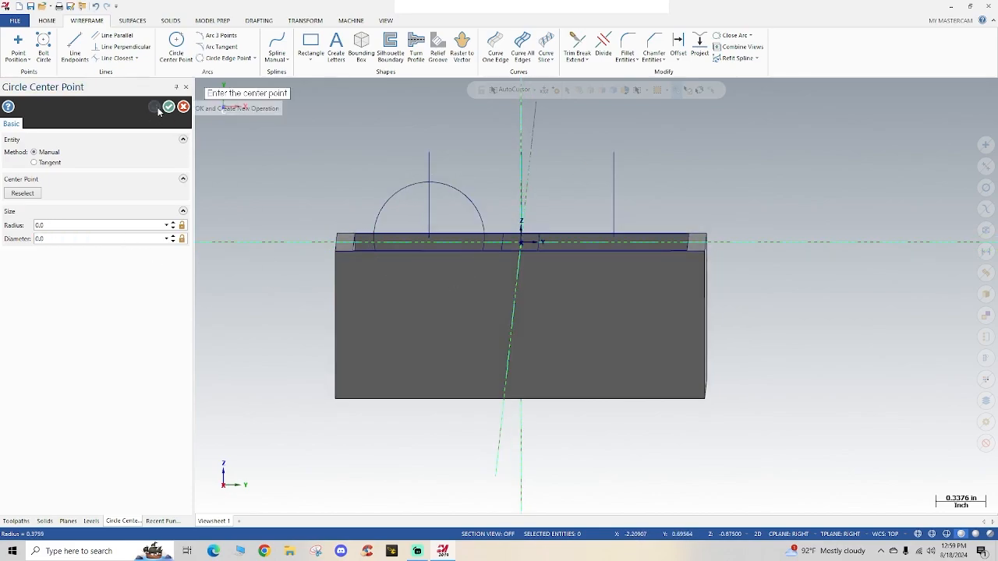
- Draw a 0.75 diameter circle centered on the lower end of the other offset line and finish the circle command
left_click(614, 237)
left_click(626, 276)
double_click(125, 241)
type(".75")
key("Return")
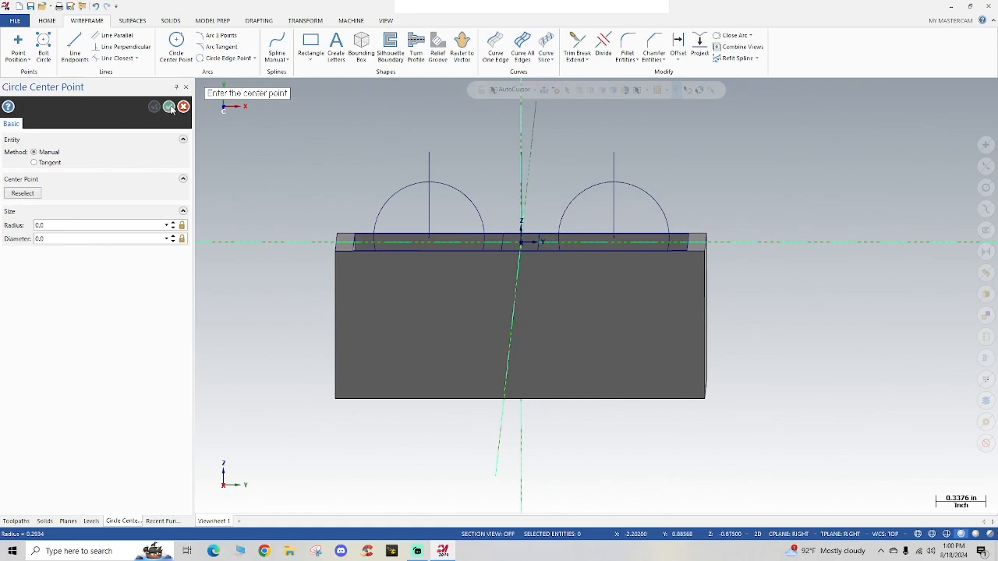
left_click(170, 107)
- Extrude both circles as a cut body through all in both directions to notch the box's end walls
left_click(170, 21)
left_click(99, 44)
left_click(424, 187)
left_click(647, 195)
left_click(44, 381)
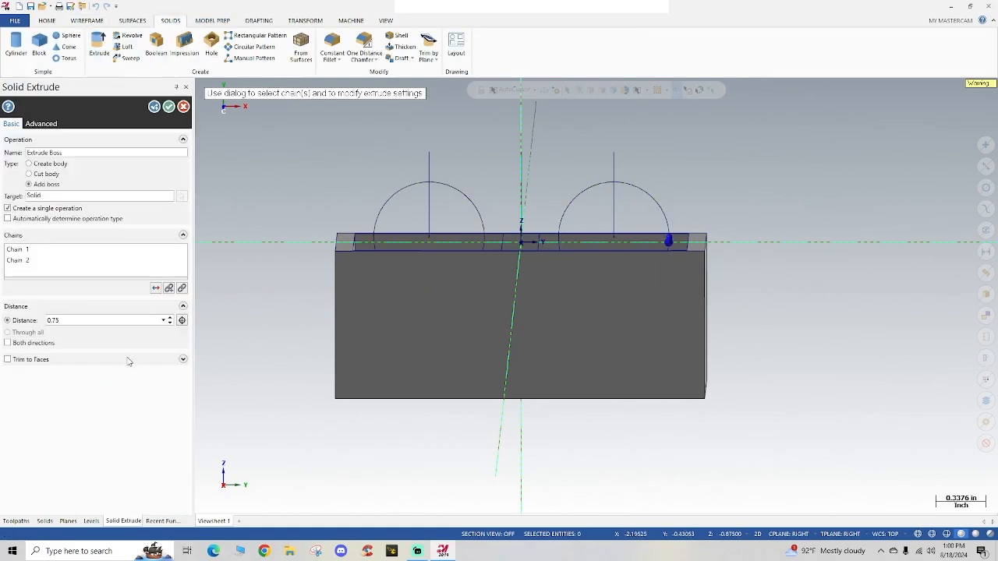
left_click(8, 343)
left_click(51, 175)
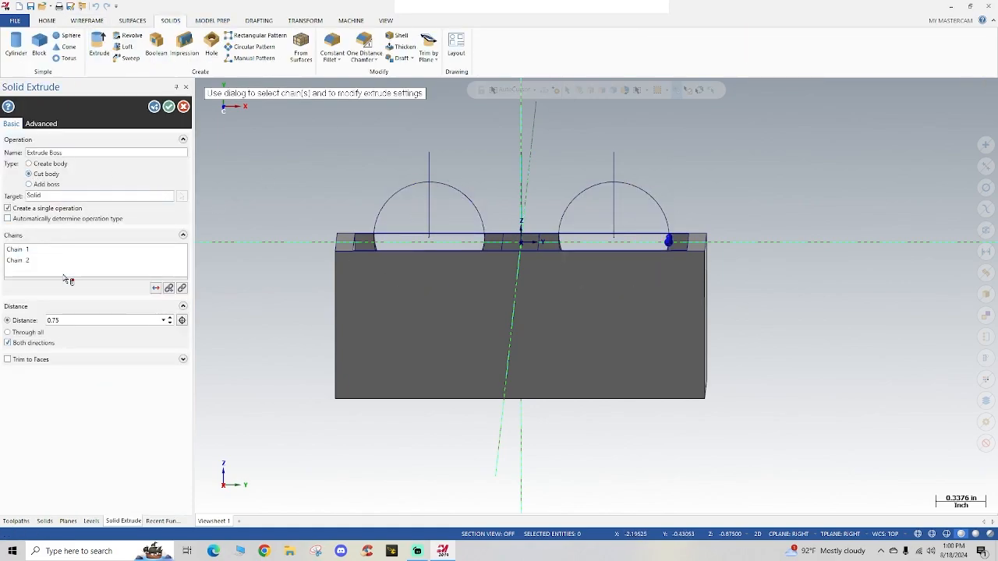
left_click(8, 333)
middle_click_drag(523, 364, 485, 396)
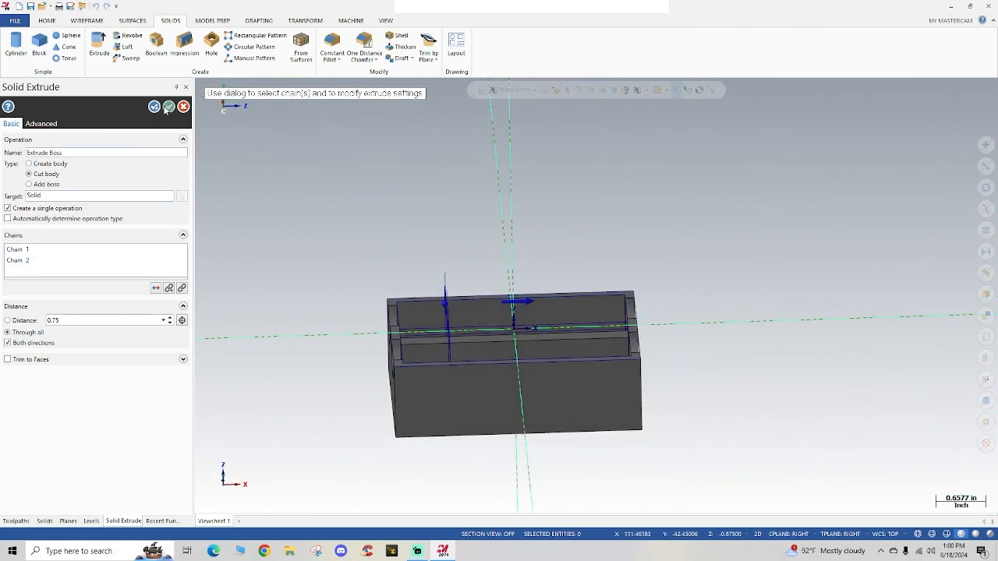
left_click(166, 108)
- Make the solid level active and hide the wireframe level
left_click(24, 129)
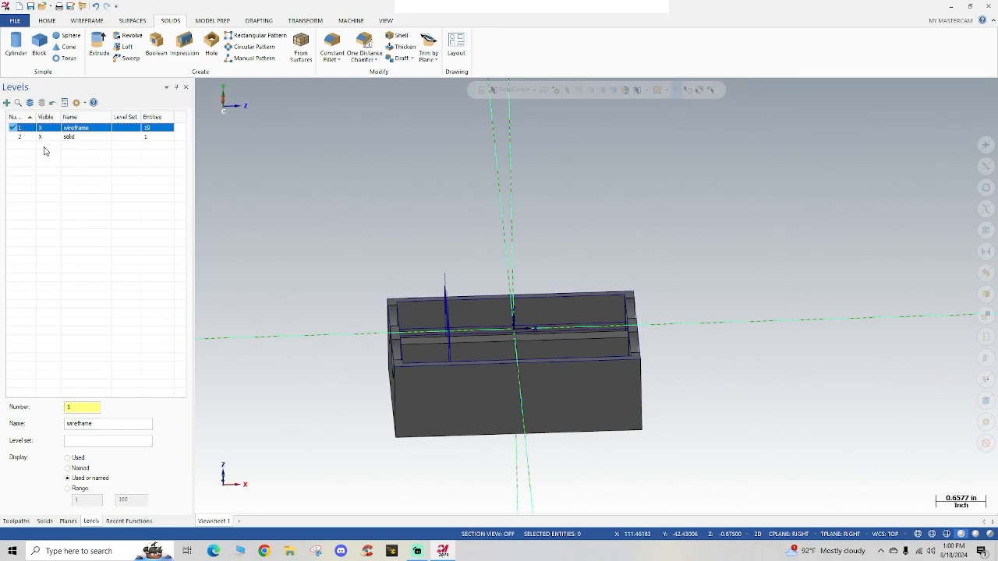
left_click(19, 137)
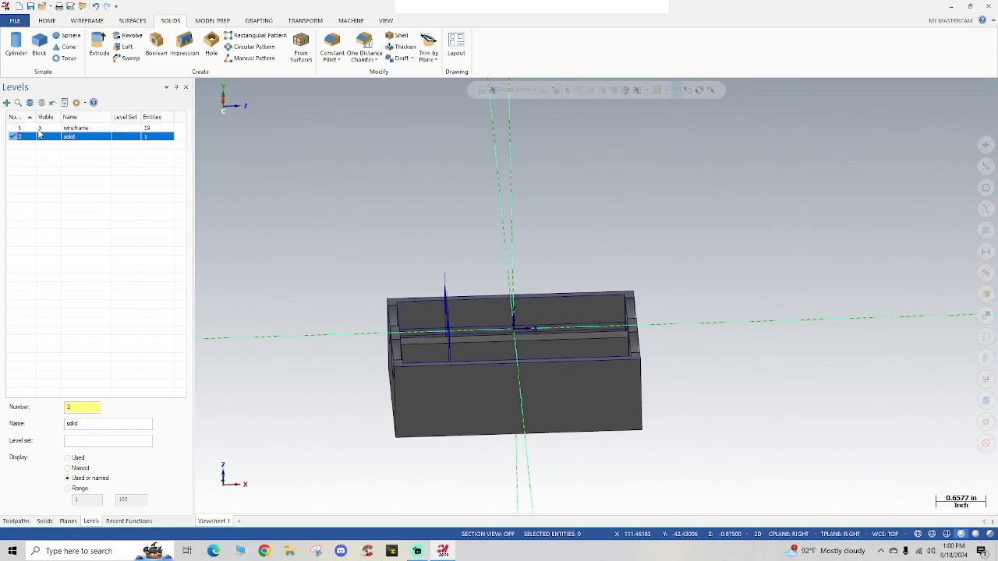
left_click(40, 127)
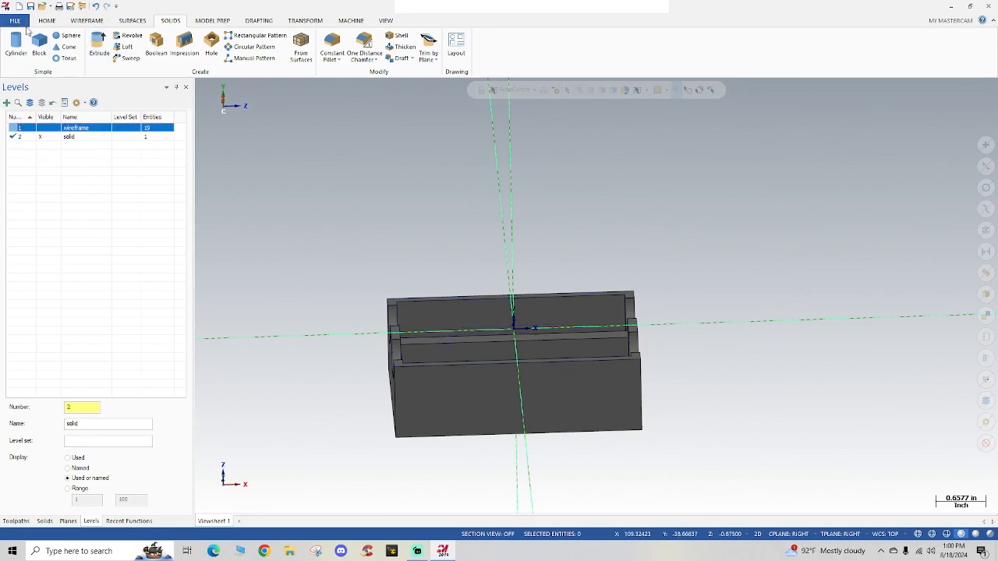